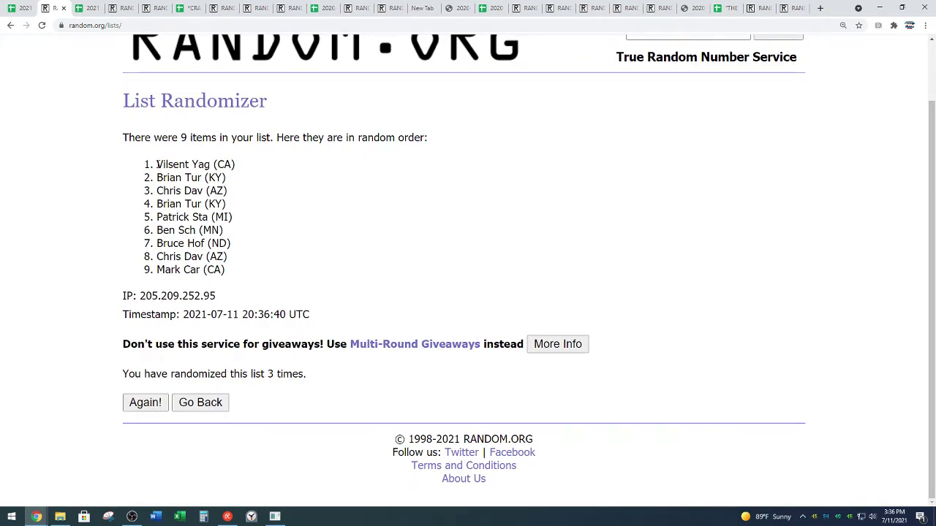
- Copy all nine names from the List Randomizer result in their randomized order
{"action": "left_click_drag", "start_coordinate": [157, 165], "coordinate": [233, 269]}
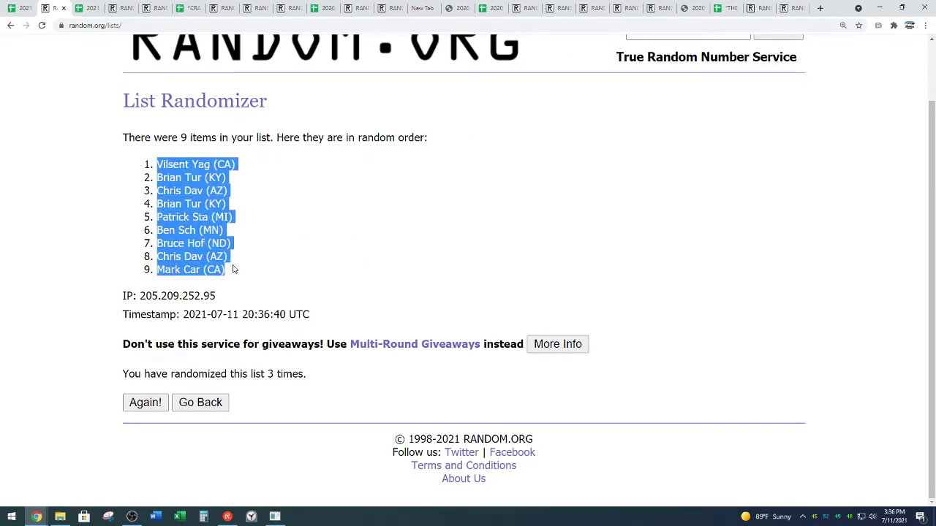
{"action": "right_click", "coordinate": [212, 247]}
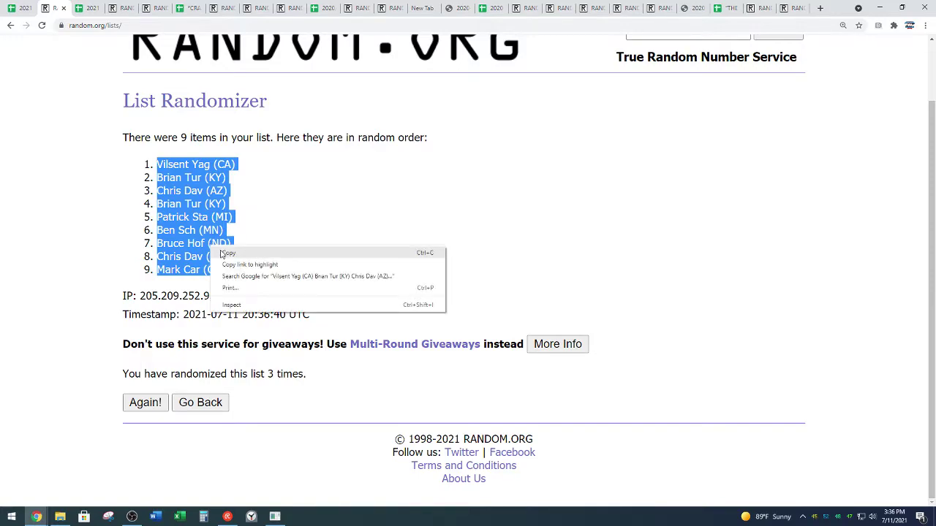
{"action": "left_click", "coordinate": [223, 253]}
{"action": "left_click", "coordinate": [245, 261]}
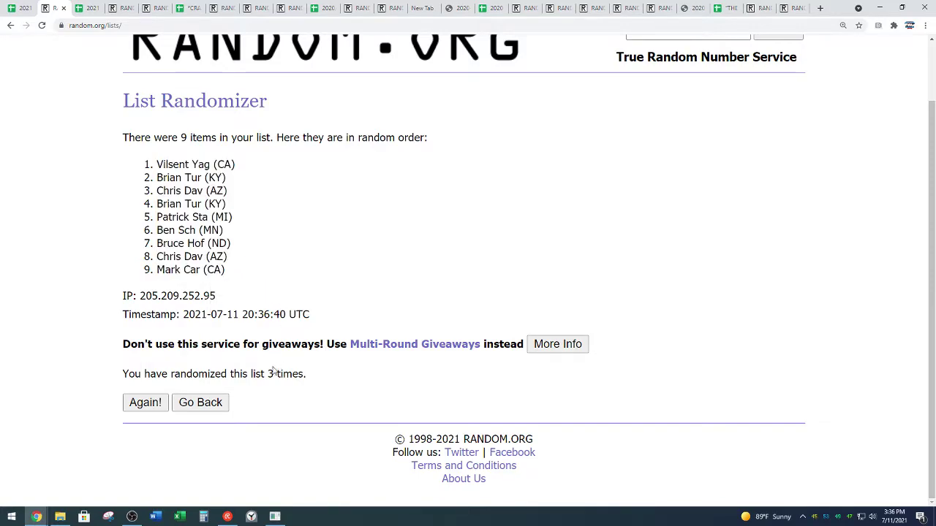
{"action": "left_click_drag", "start_coordinate": [268, 374], "coordinate": [323, 381]}
{"action": "left_click", "coordinate": [329, 380]}
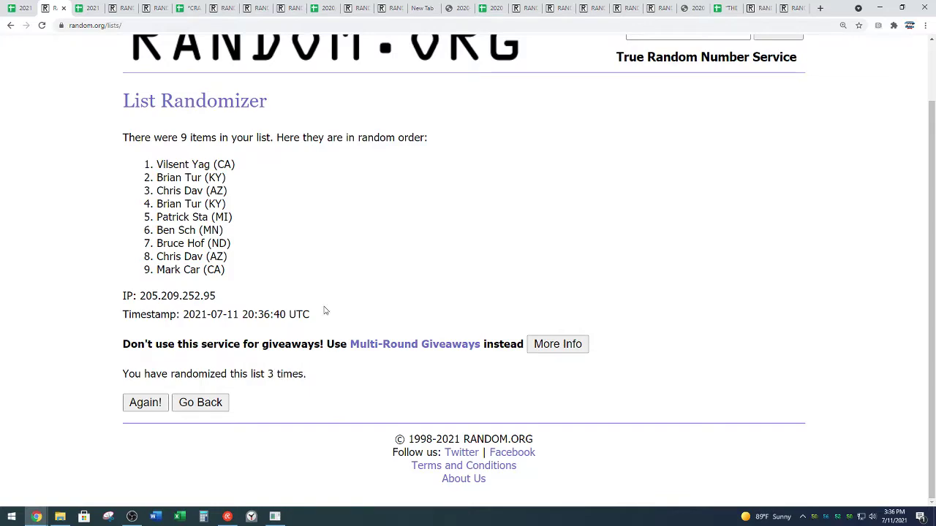
{"action": "left_click_drag", "start_coordinate": [156, 160], "coordinate": [234, 276]}
{"action": "right_click", "coordinate": [216, 243]}
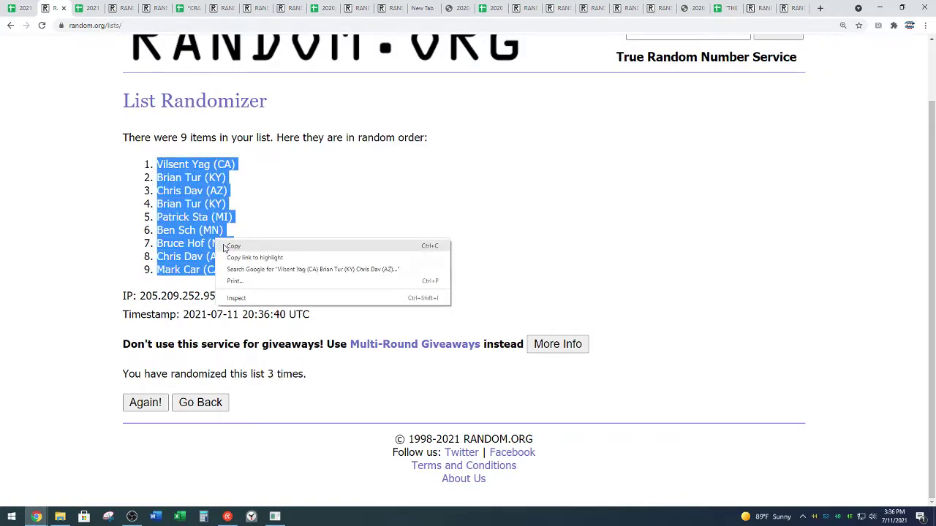
{"action": "left_click", "coordinate": [228, 245]}
{"action": "left_click", "coordinate": [246, 246]}
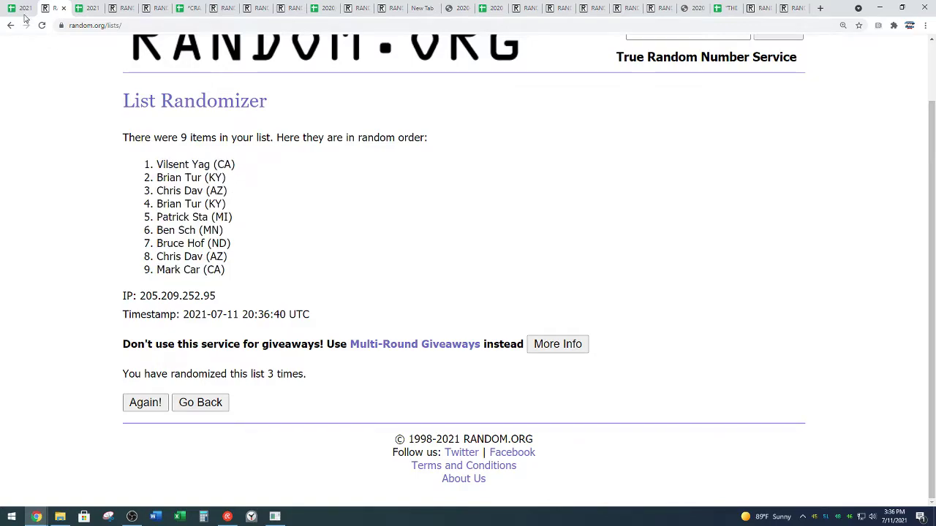
- Switch to the 2021 Break King Basketball draft spreadsheet and paste the copied names beside Pick 1 through Pick 9, starting in B1
{"action": "left_click", "coordinate": [25, 11]}
{"action": "scroll", "coordinate": [190, 294], "scroll_direction": "up", "scroll_amount": 10}
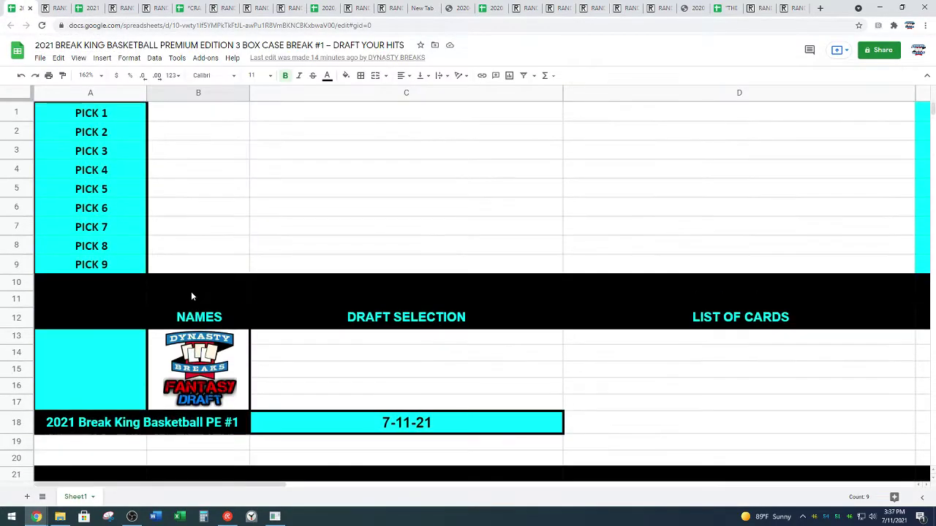
{"action": "left_click", "coordinate": [213, 120]}
{"action": "key", "text": "ctrl+v"}
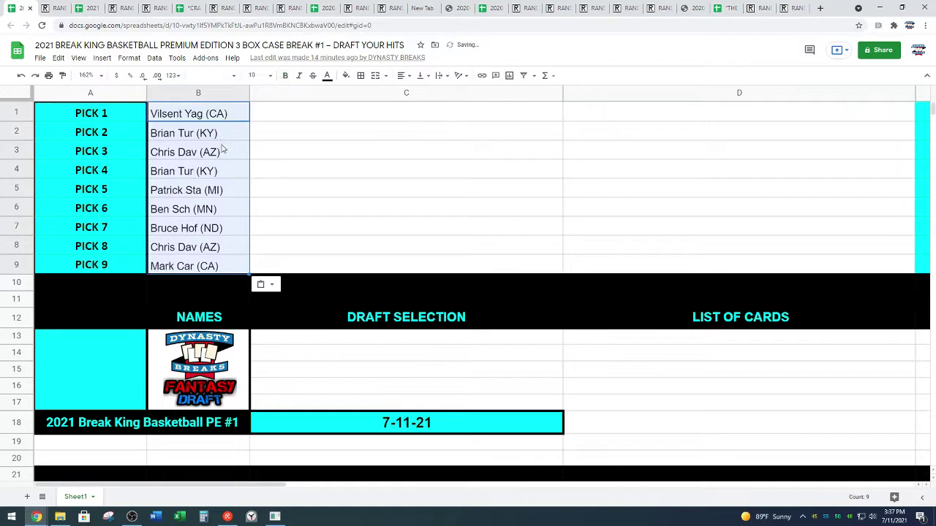
- Make the pasted names in B1:B9 bold and centre them horizontally
{"action": "left_click", "coordinate": [404, 76]}
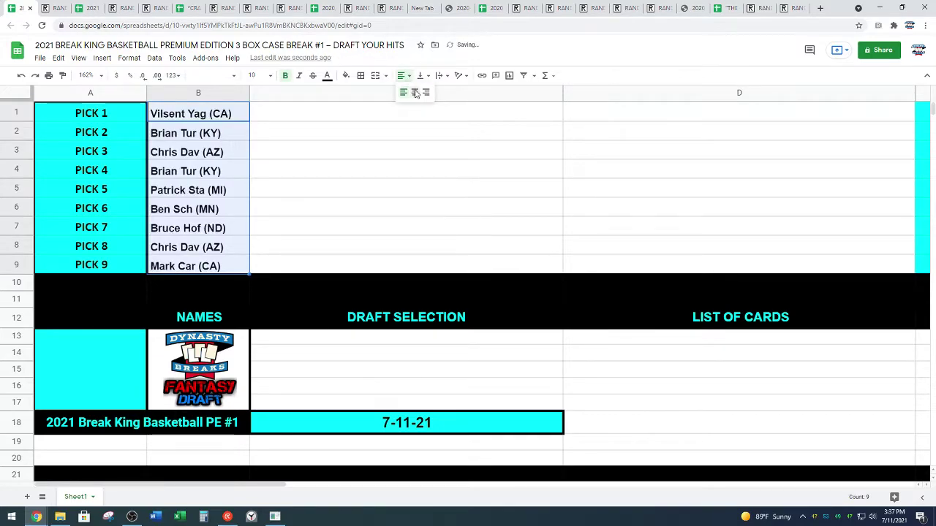
{"action": "left_click", "coordinate": [416, 95]}
{"action": "left_click", "coordinate": [441, 193]}
- Enter the first card in D1 as "De'Aaron Fox 2017 Prizm RC PSA 10"
{"action": "left_click", "coordinate": [664, 119]}
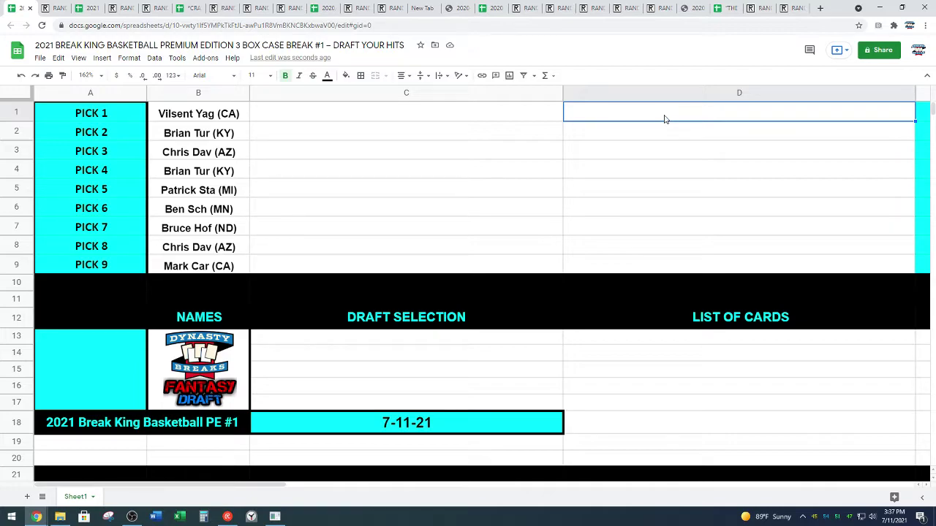
{"action": "double_click", "coordinate": [678, 115]}
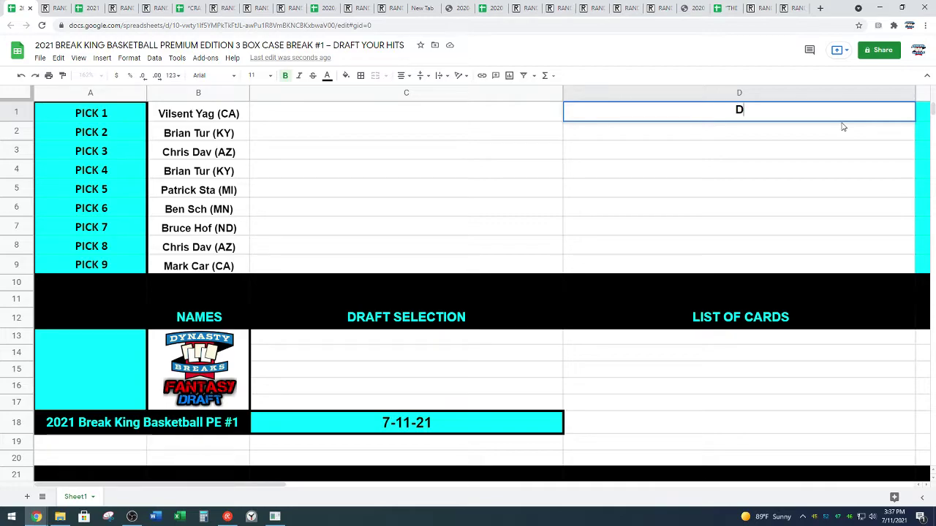
{"action": "type", "text": "De'Aa"}
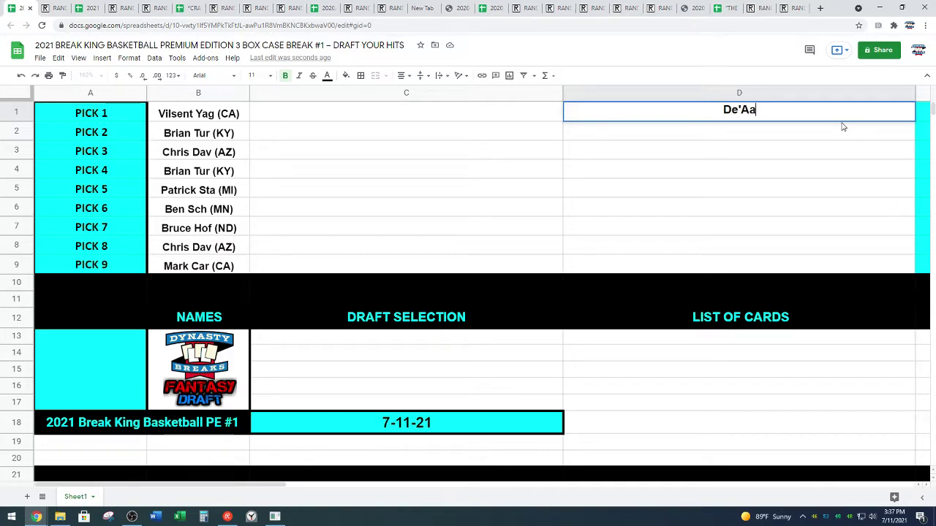
{"action": "type", "text": "ron Fox"}
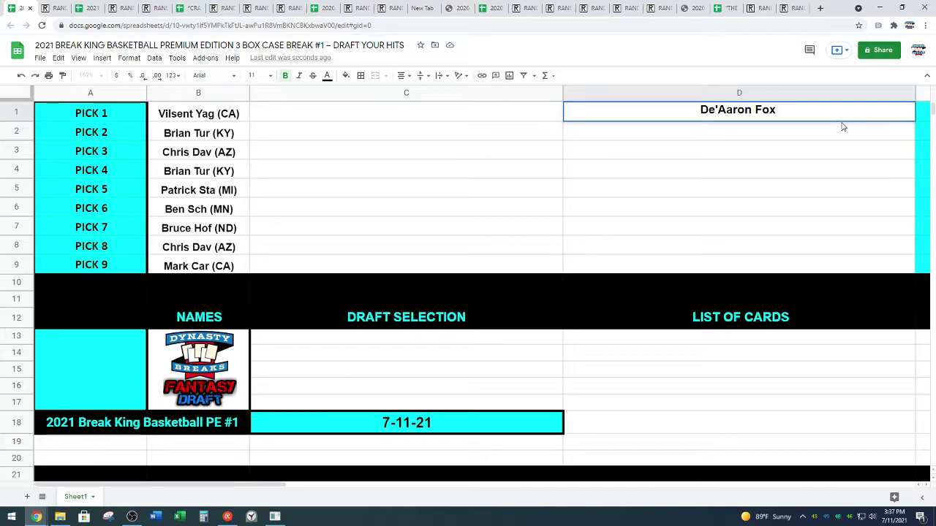
{"action": "type", "text": " 207"}
{"action": "key", "text": "BackSpace"}
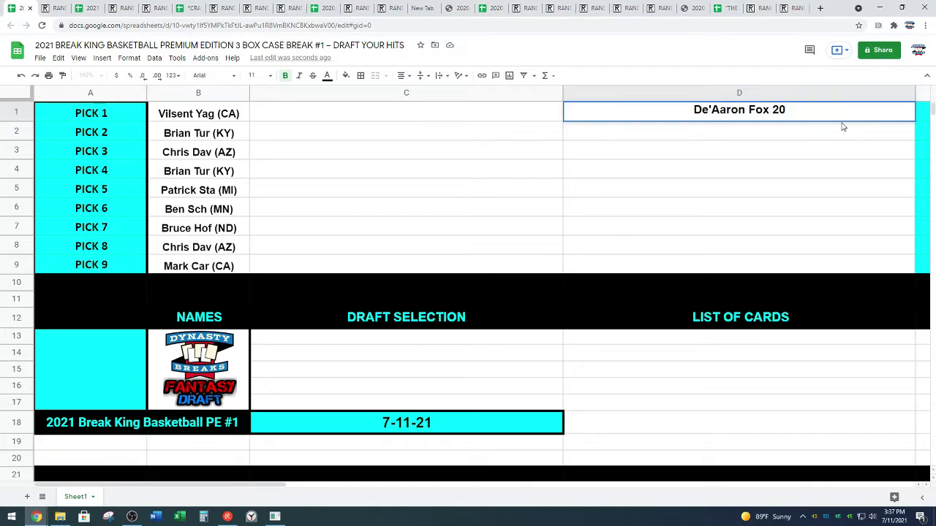
{"action": "type", "text": "17 "}
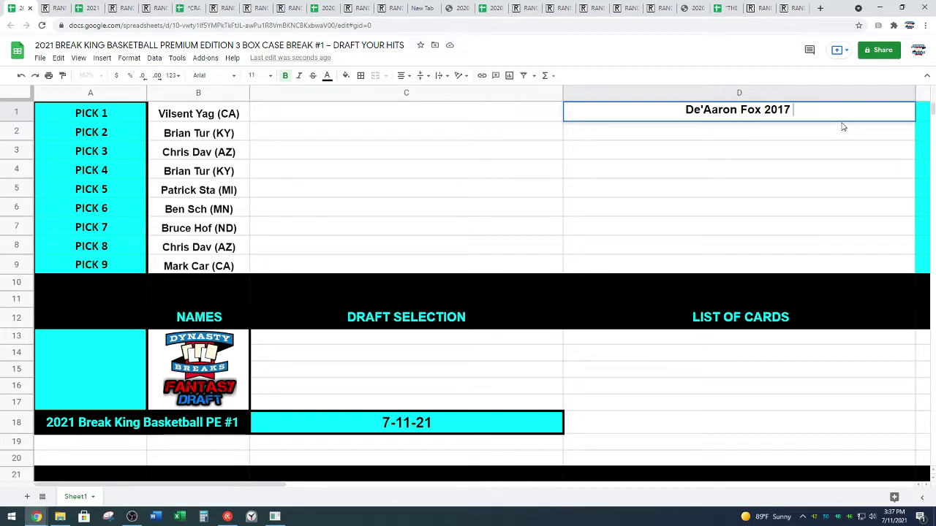
{"action": "type", "text": "Prizm RC PSA 10"}
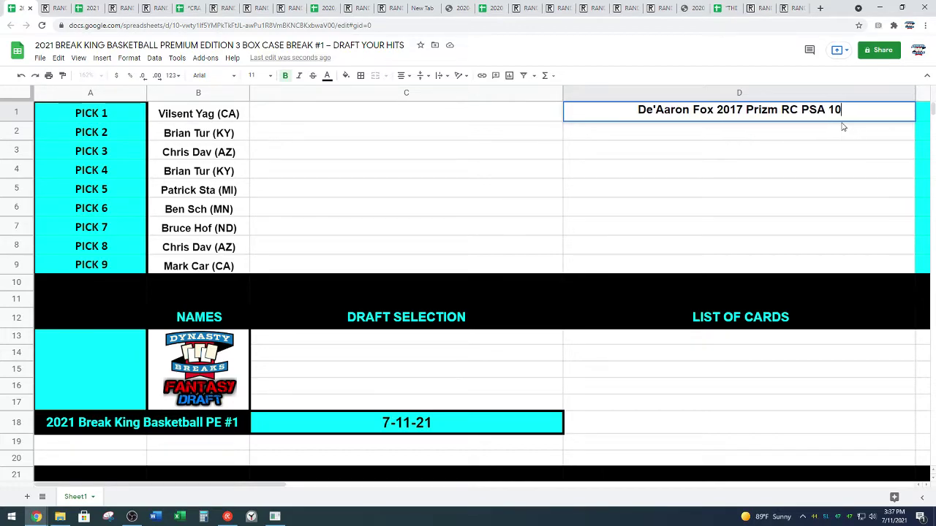
{"action": "key", "text": "Return"}
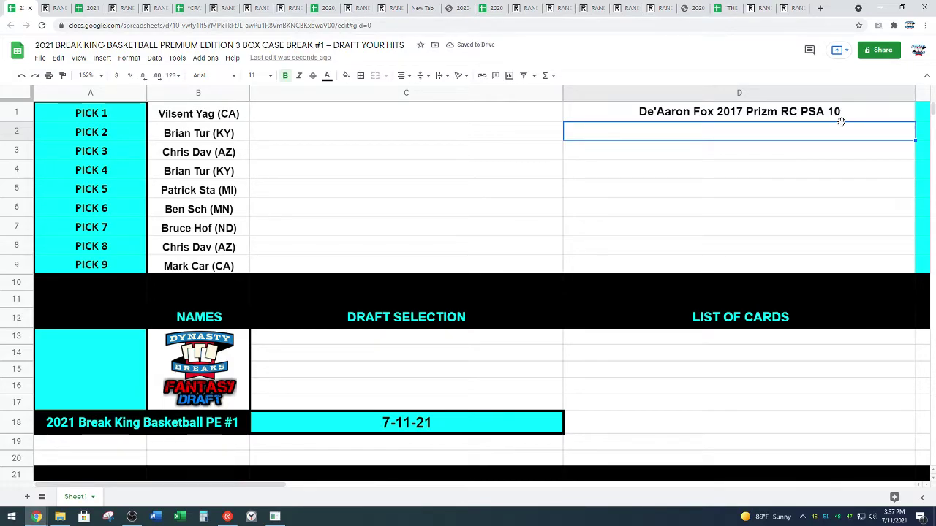
- Enter the second card in D2 as "Zion Williamson 19/20 Mosaic Red Debut PSA 9"
{"action": "type", "text": "Zion Will"}
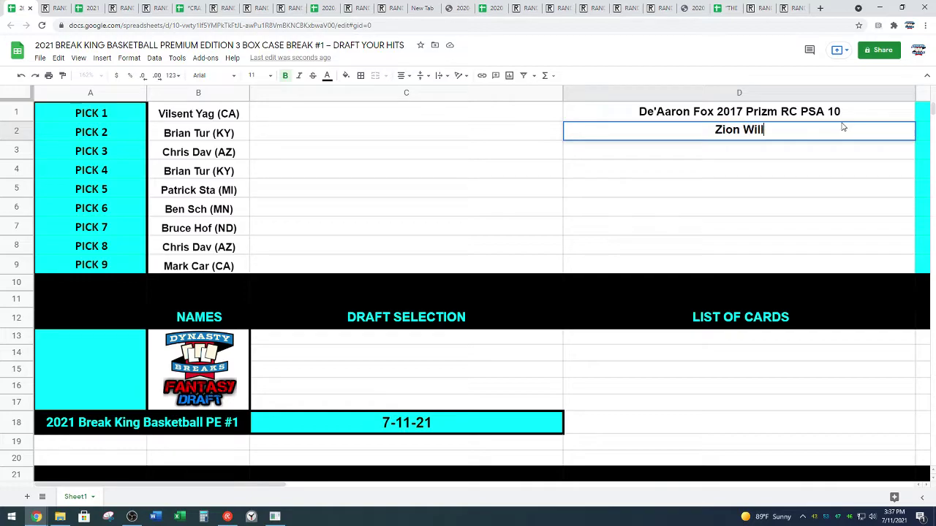
{"action": "type", "text": "iamson"}
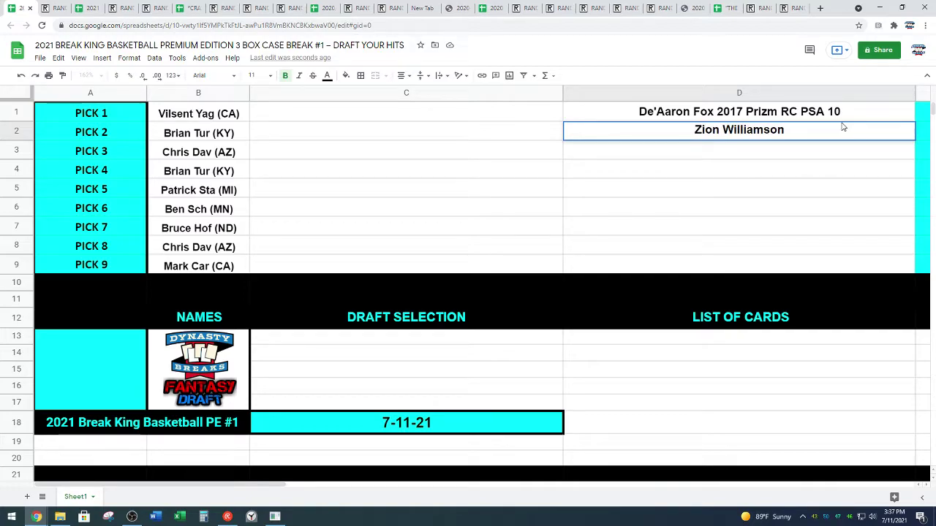
{"action": "type", "text": " 19/20 "}
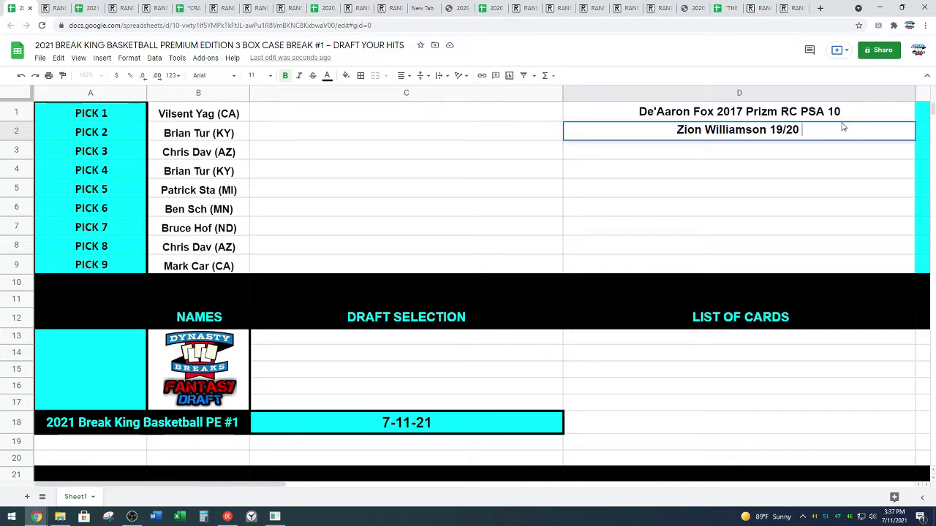
{"action": "type", "text": "Mosaic "}
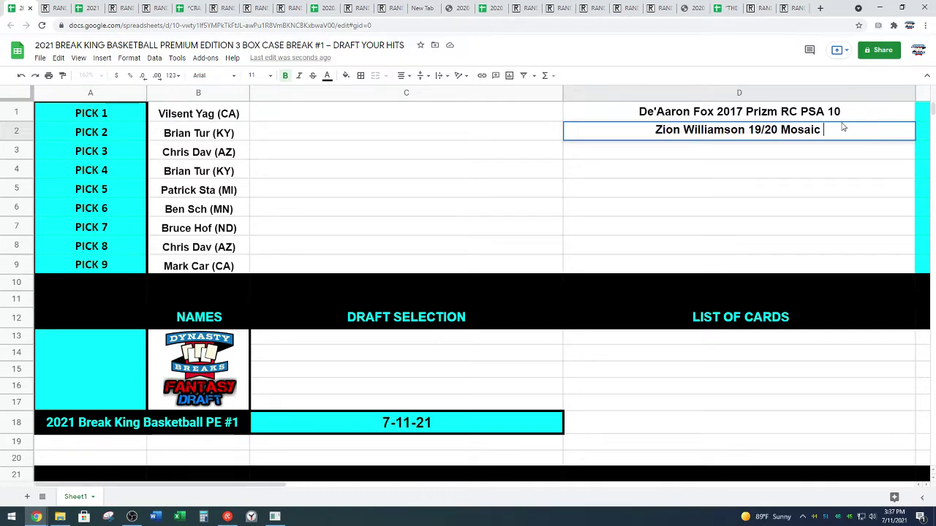
{"action": "type", "text": "Red "}
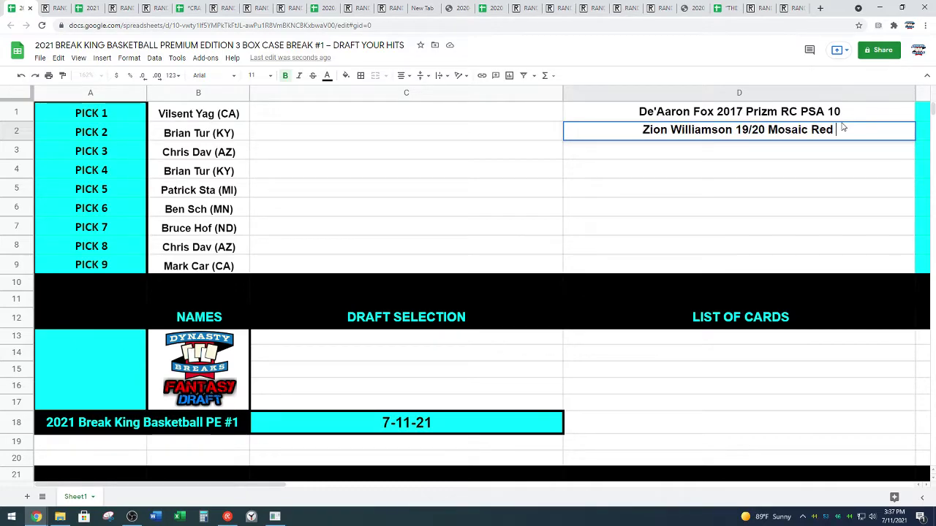
{"action": "type", "text": "Debut"}
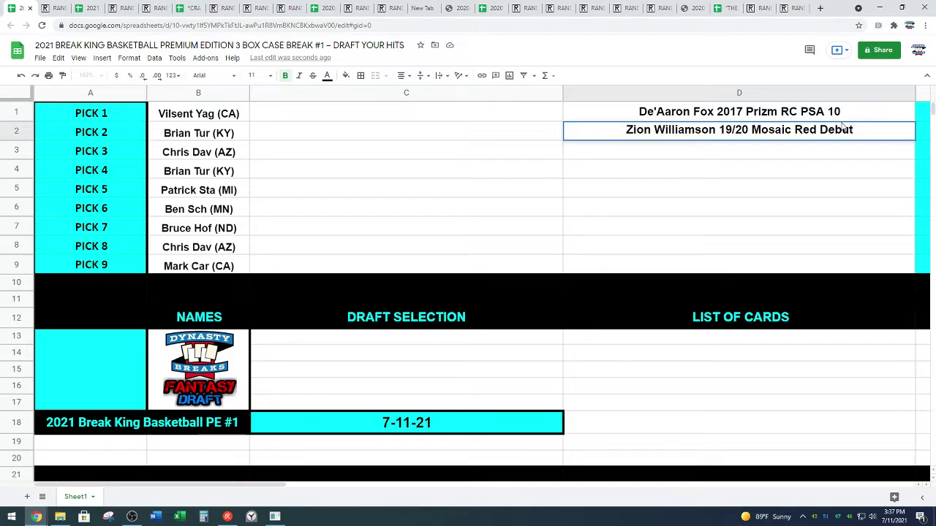
{"action": "type", "text": " PSA 9"}
{"action": "key", "text": "Return"}
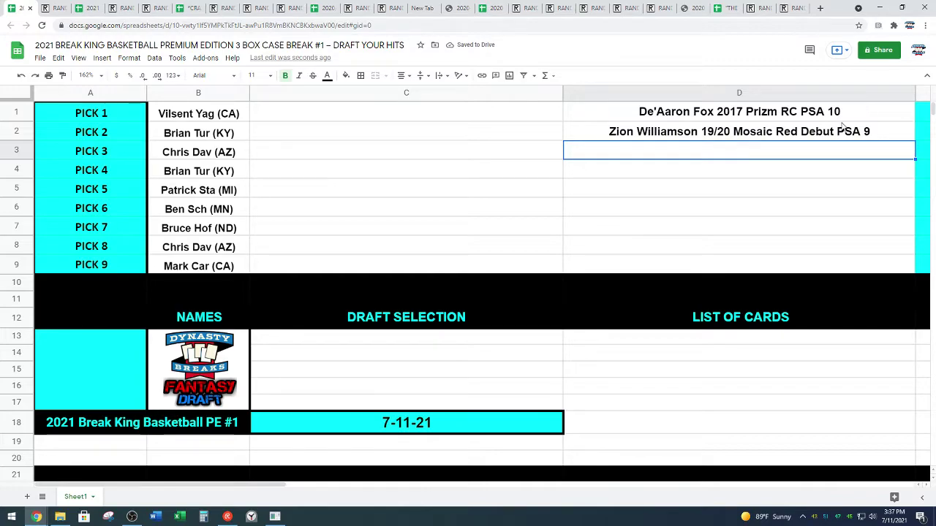
{"action": "type", "text": "Laylen "}
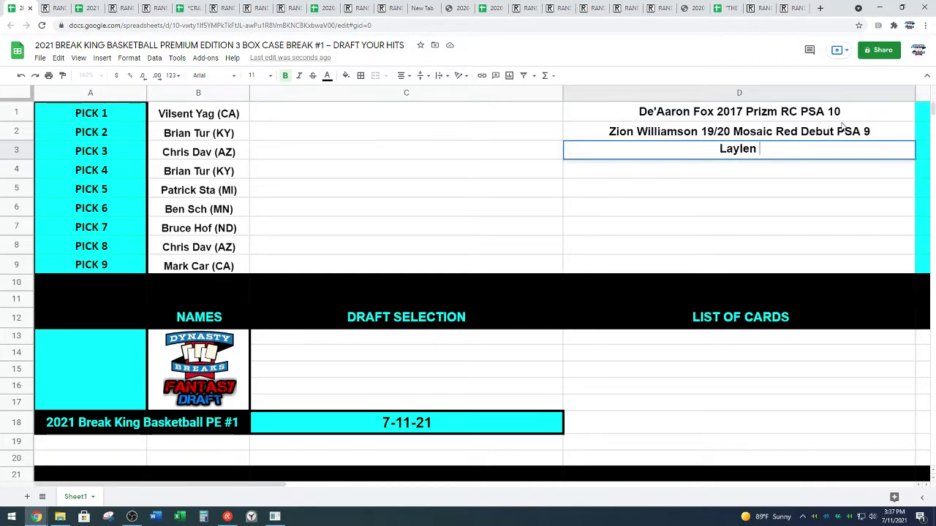
{"action": "type", "text": "Brown"}
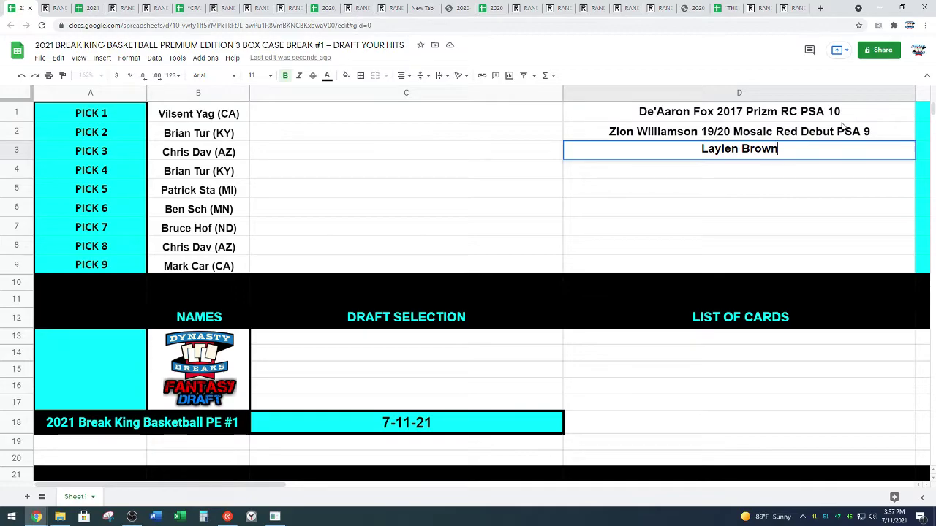
{"action": "key", "text": "BackSpace"}
{"action": "key", "text": "BackSpace"}
{"action": "key", "text": "BackSpace"}
{"action": "key", "text": "BackSpace"}
{"action": "key", "text": "BackSpace"}
{"action": "key", "text": "BackSpace"}
{"action": "key", "text": "BackSpace"}
{"action": "key", "text": "BackSpace"}
{"action": "key", "text": "BackSpace"}
{"action": "key", "text": "BackSpace"}
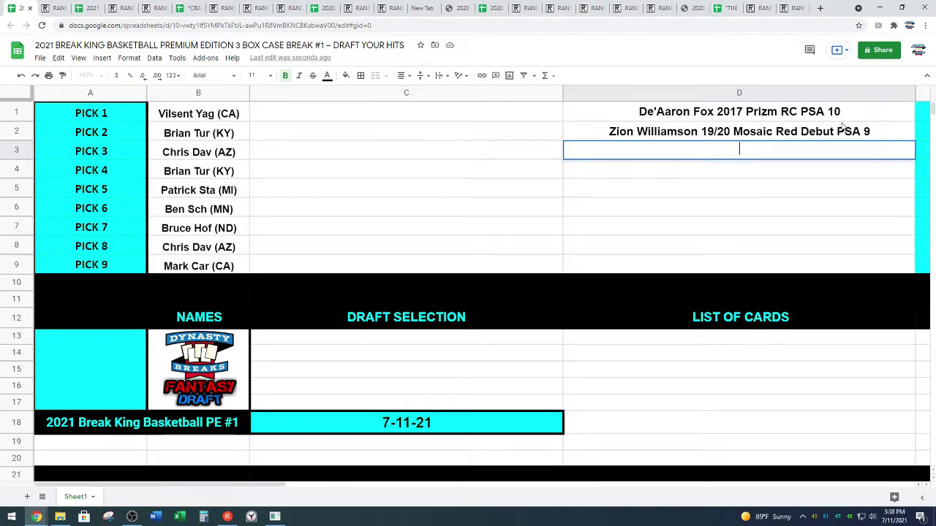
- Enter the third card in D3 as "Jaylen Brown 2016 Optic RC PSA 9"
{"action": "type", "text": "Jaylen Brown 2"}
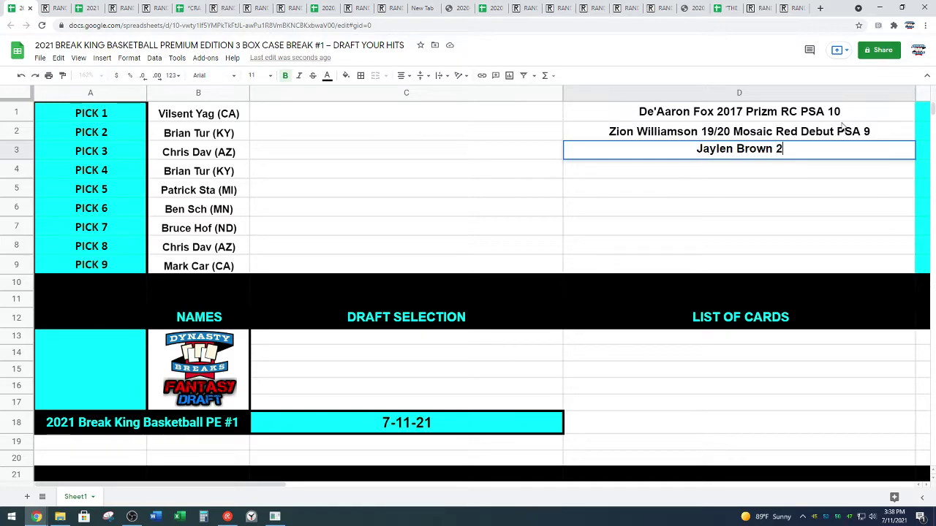
{"action": "type", "text": "016 Optic RX"}
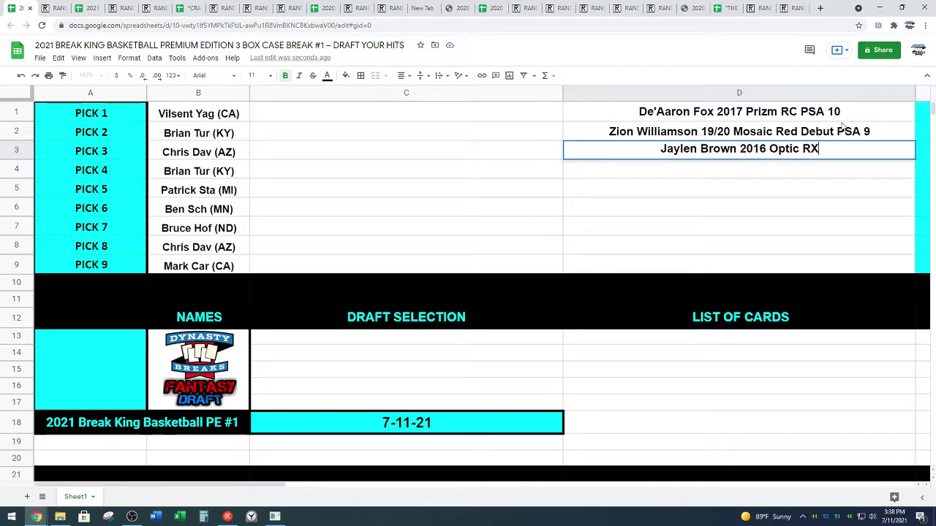
{"action": "key", "text": "BackSpace"}
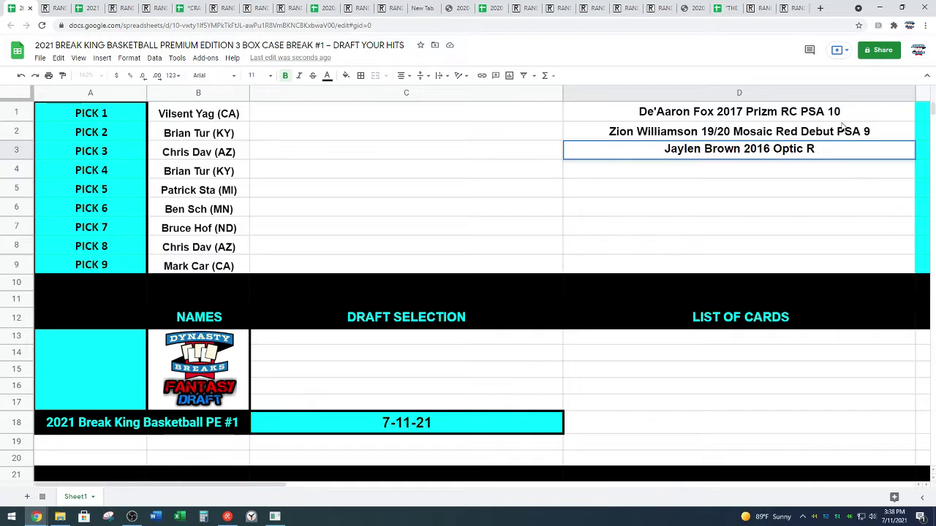
{"action": "type", "text": "C PSA 9"}
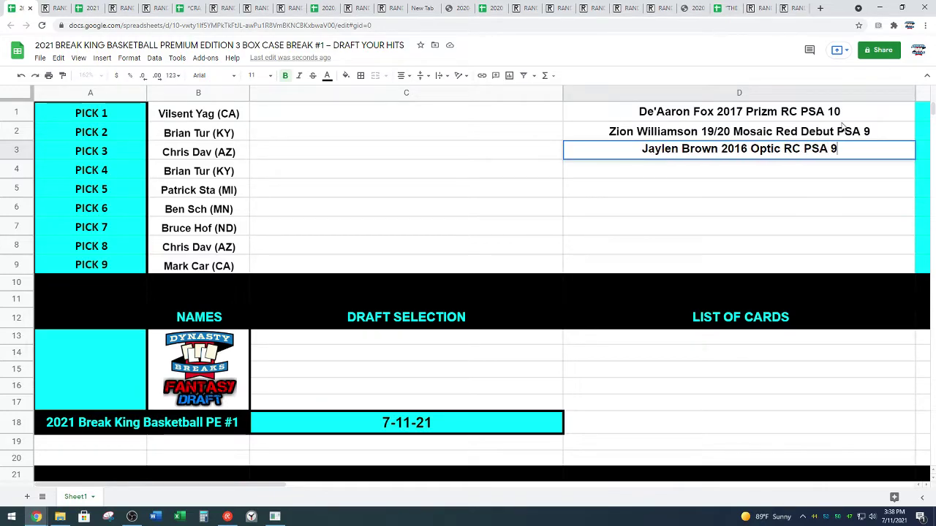
{"action": "key", "text": "Return"}
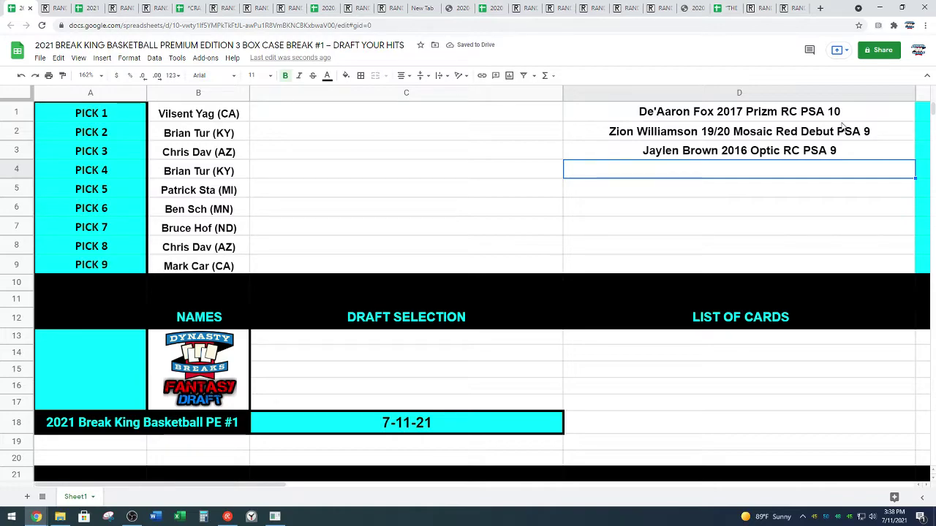
- Enter the fourth card in D4 as "LeBron James 2003 UD Diary PSA 10"
{"action": "type", "text": "LeBron"}
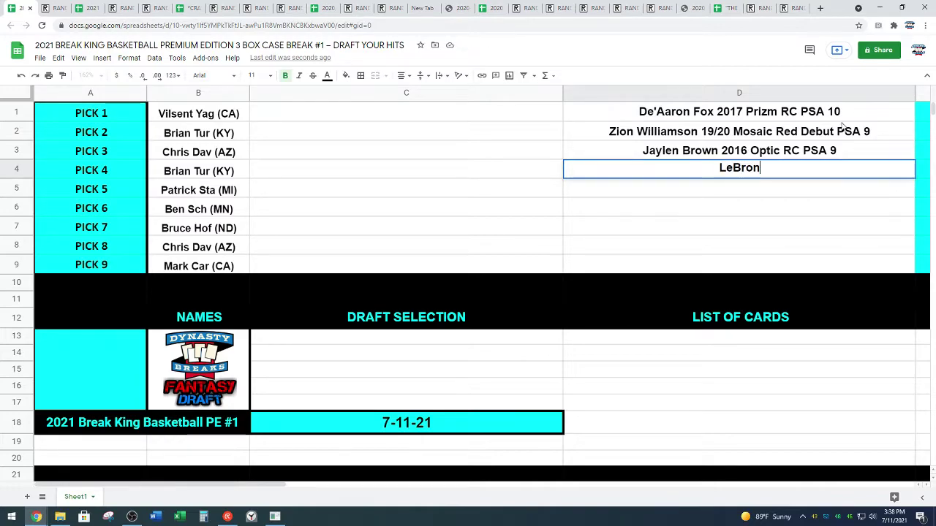
{"action": "type", "text": " James 20"}
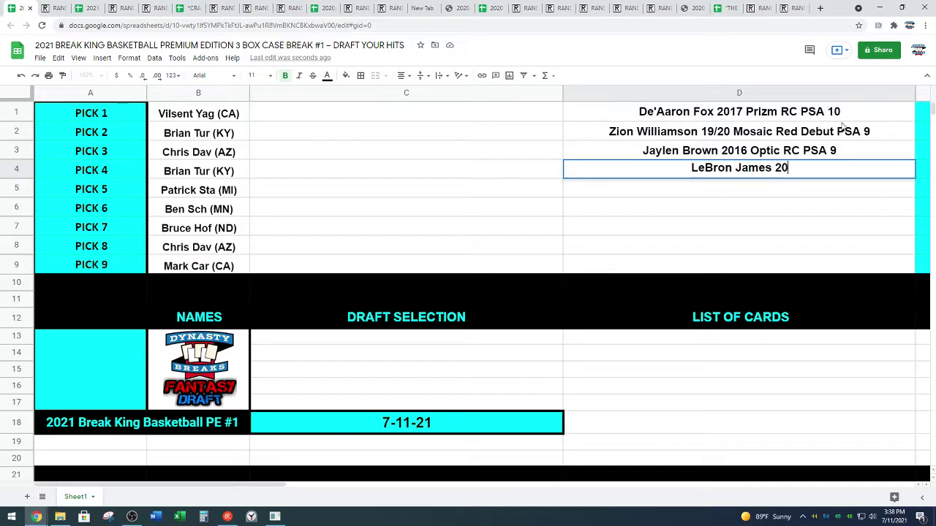
{"action": "type", "text": "03"}
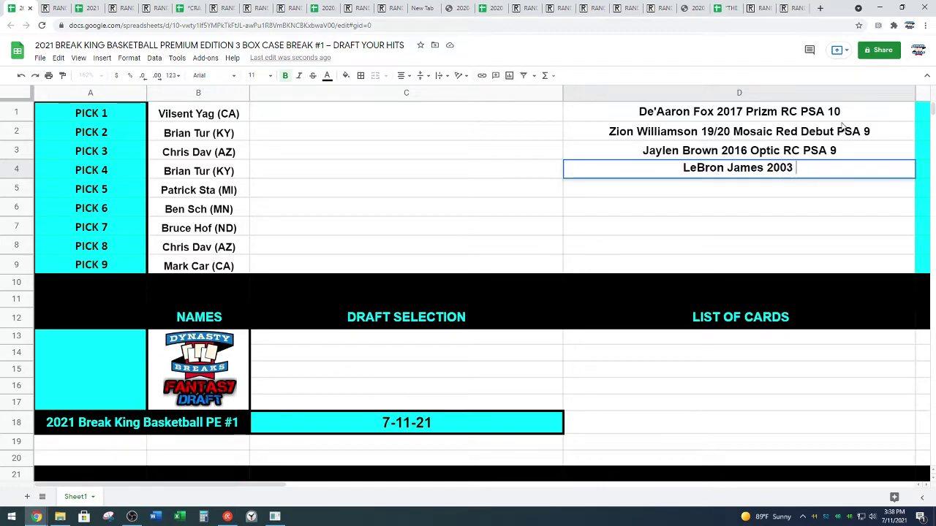
{"action": "type", "text": " UD Dia"}
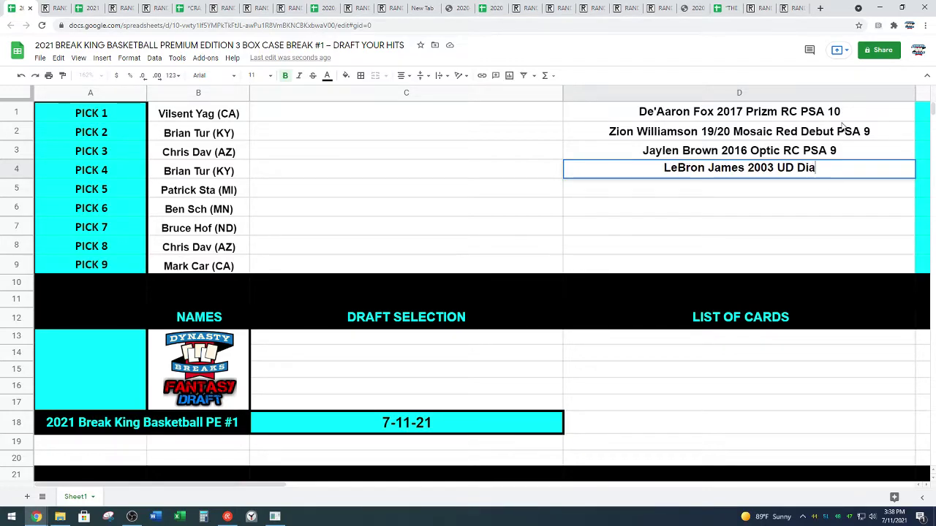
{"action": "type", "text": "ry"}
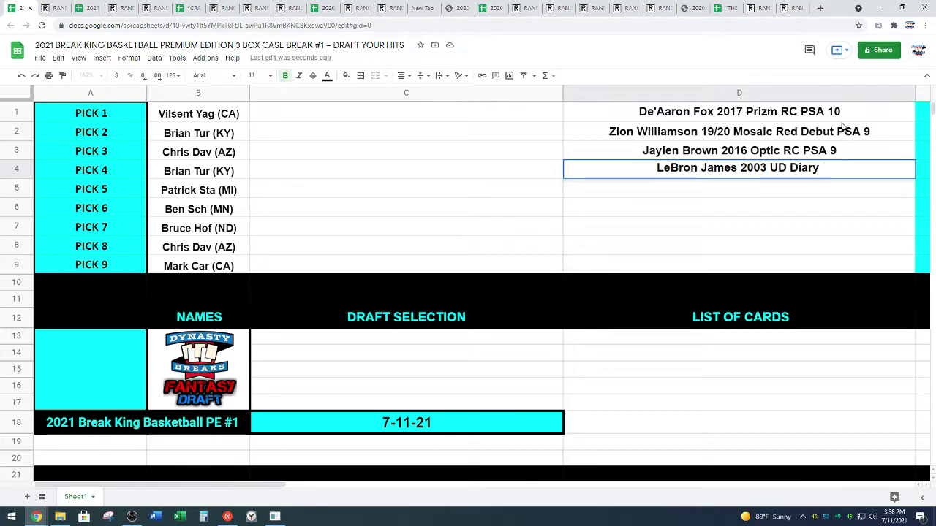
{"action": "type", "text": " PSA "}
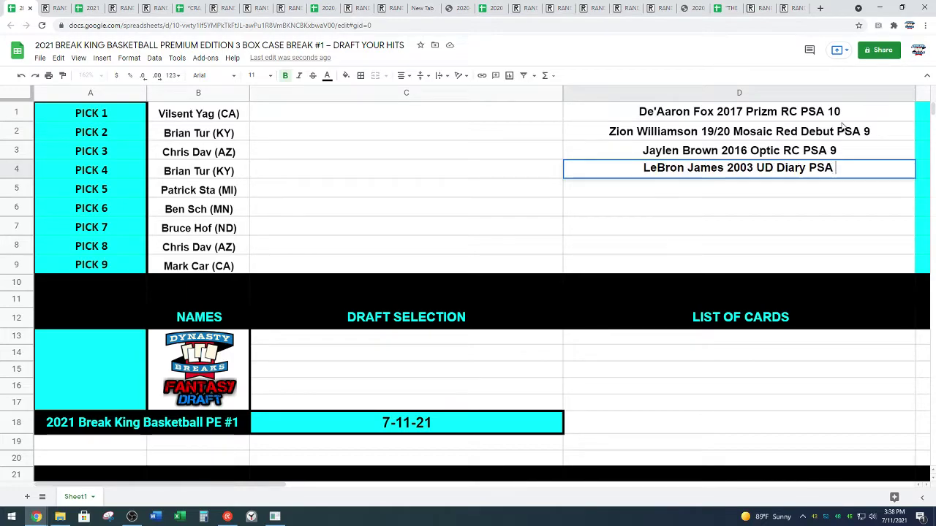
{"action": "type", "text": "10"}
{"action": "key", "text": "Return"}
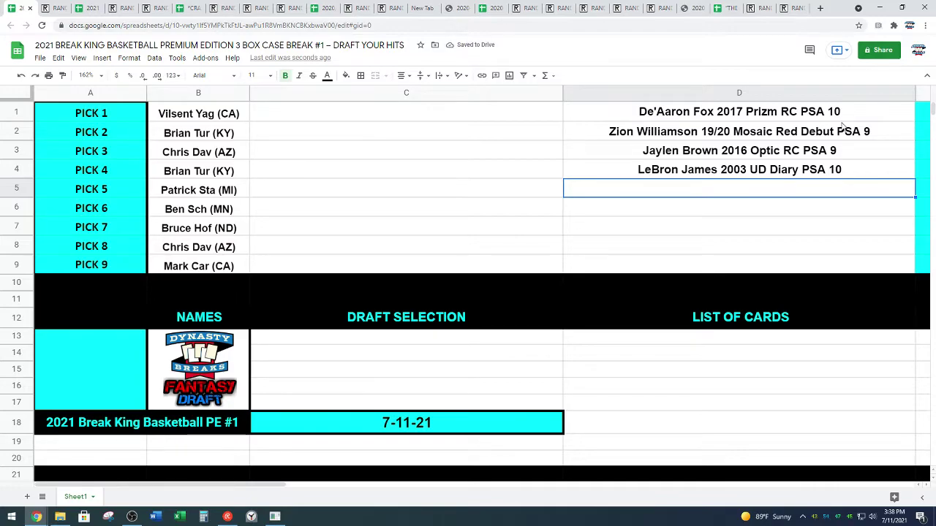
- Enter the fifth card in D5 as "Kevin Porter Jr 2019 Prizm RC PSA 10"
{"action": "type", "text": "Ke"}
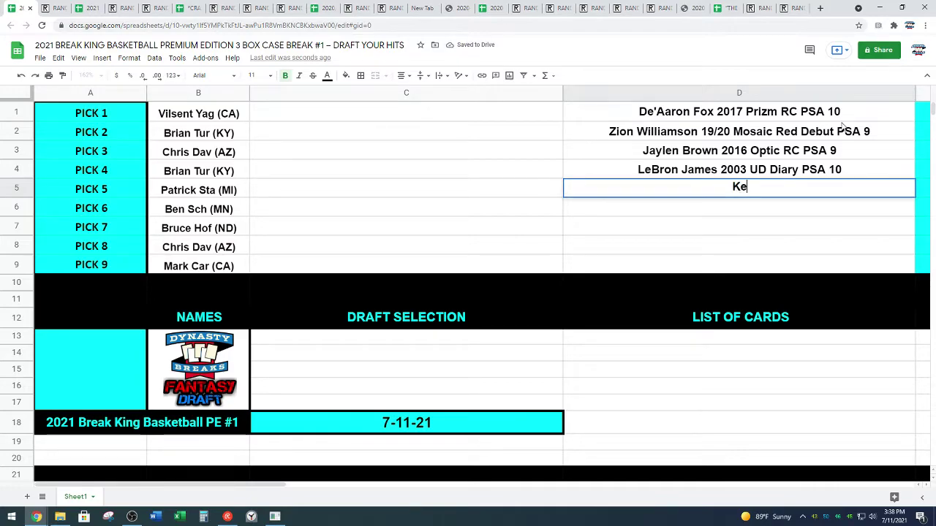
{"action": "type", "text": "vin Porter Jr"}
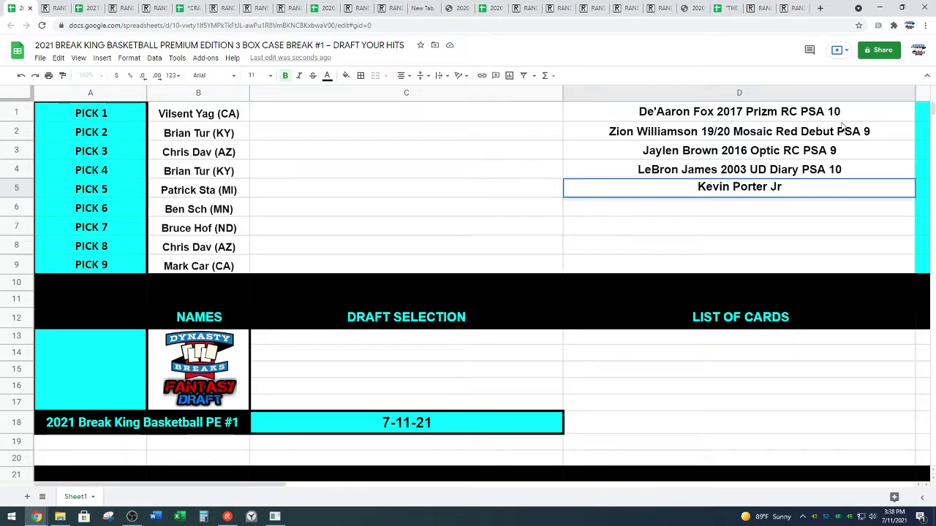
{"action": "type", "text": " 201"}
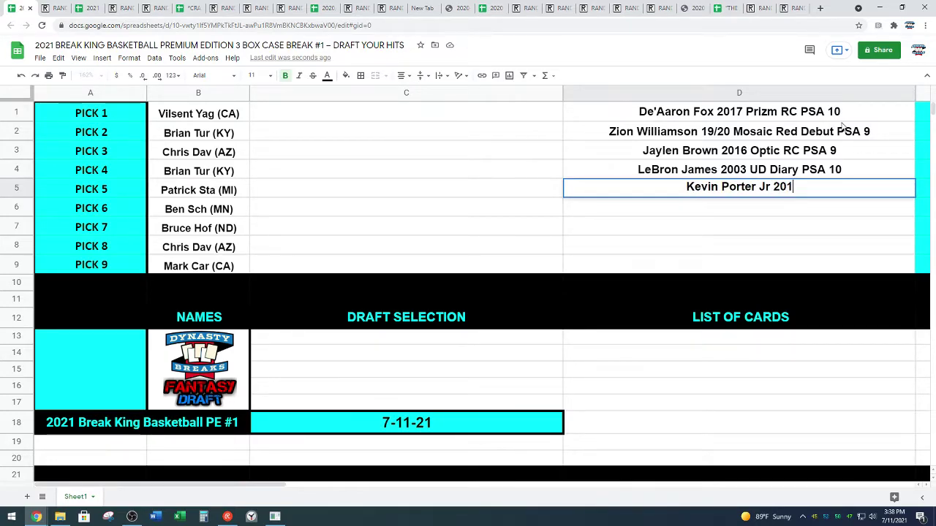
{"action": "type", "text": "9 Prizm RC PSA 10"}
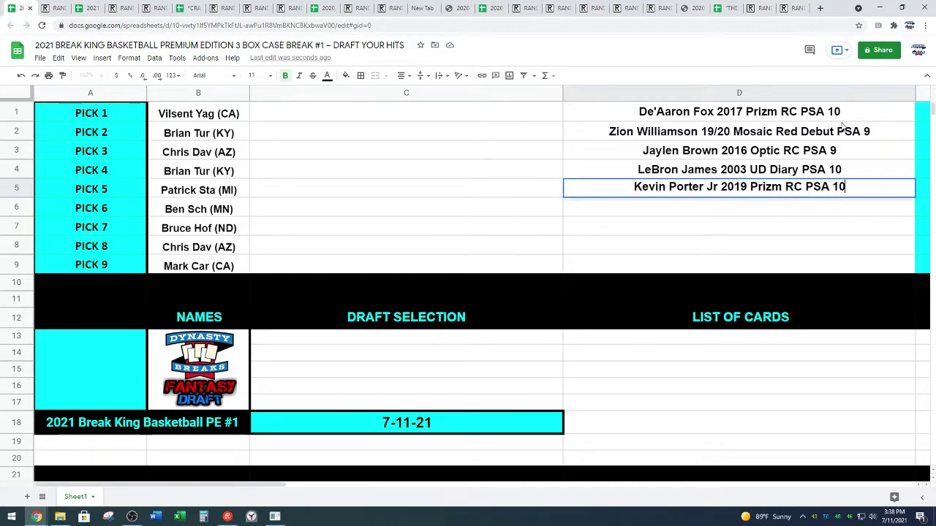
{"action": "key", "text": "Return"}
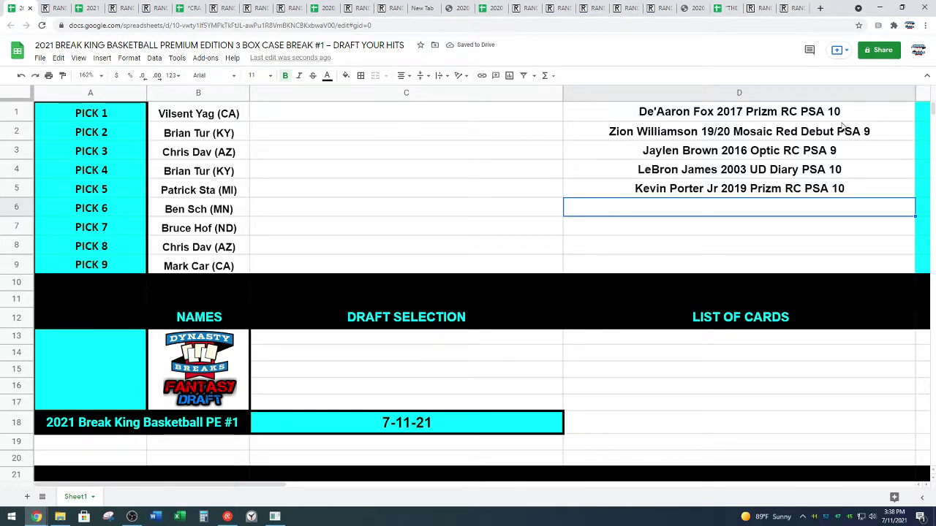
- Enter the sixth card in D6 as "Obi Toppin 20/21 Prizm Ruby Wave RC"
{"action": "type", "text": "O"}
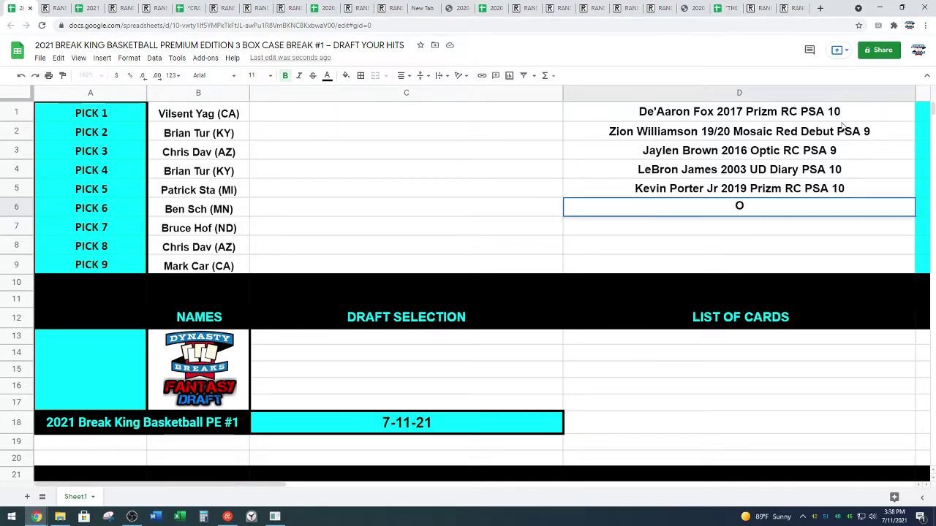
{"action": "type", "text": "bi Toppin "}
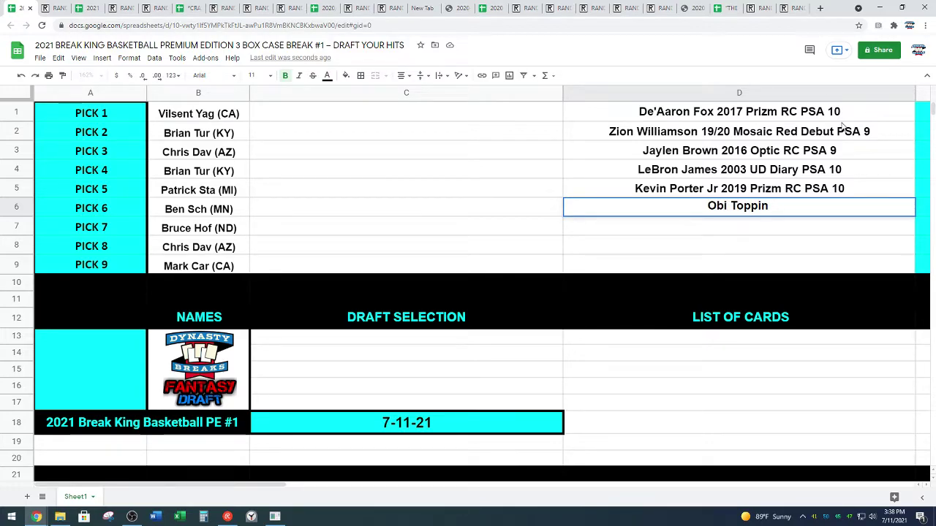
{"action": "type", "text": "20/21 Priz"}
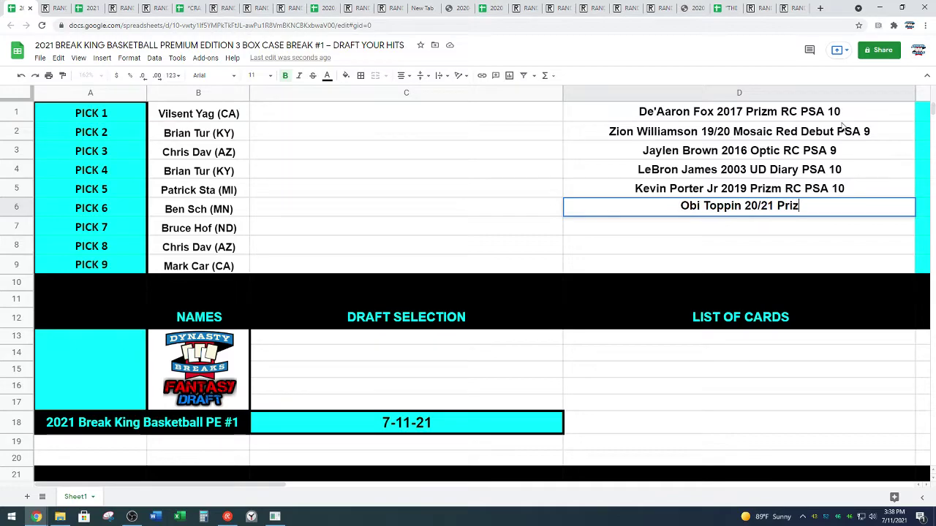
{"action": "type", "text": "m Ru"}
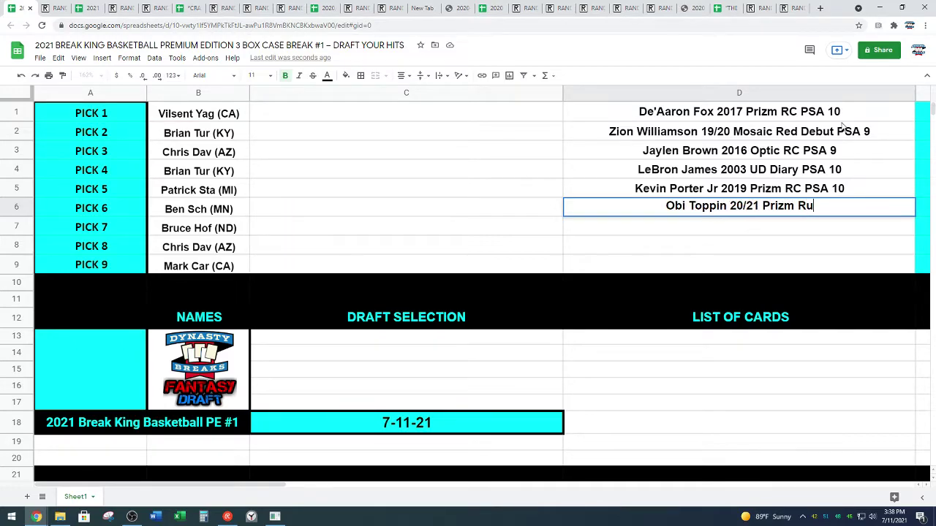
{"action": "type", "text": "by Wave RC"}
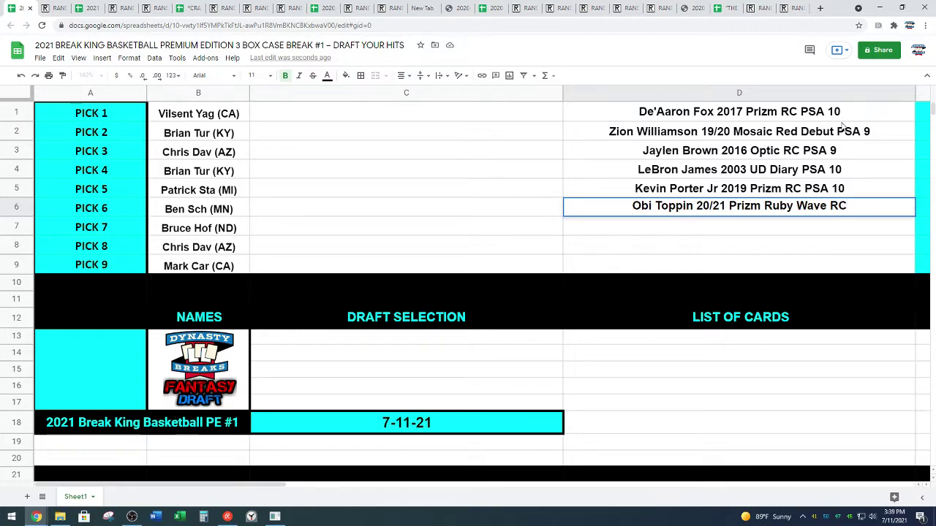
{"action": "key", "text": "Return"}
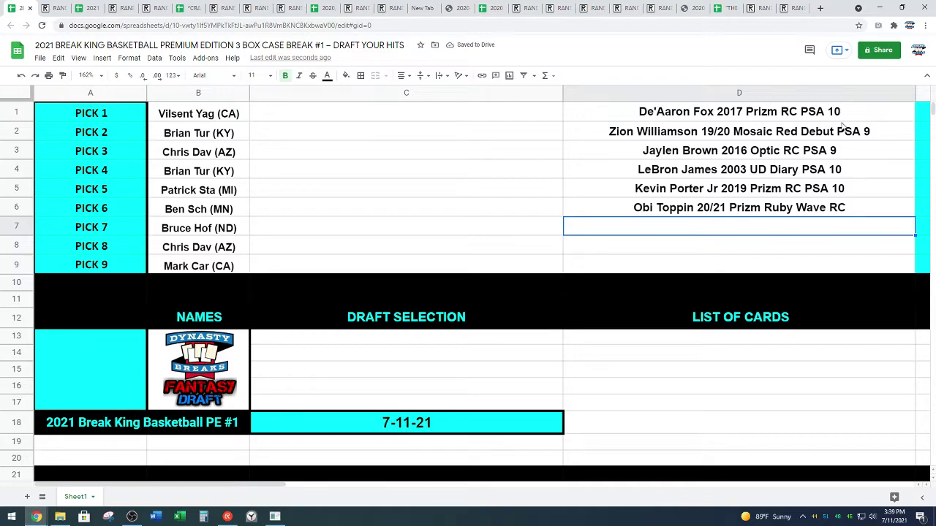
- Enter the seventh card in D7 as "Michael Porter Jr 2018 Prizm Hyper RC PSA 9"
{"action": "type", "text": "Mic"}
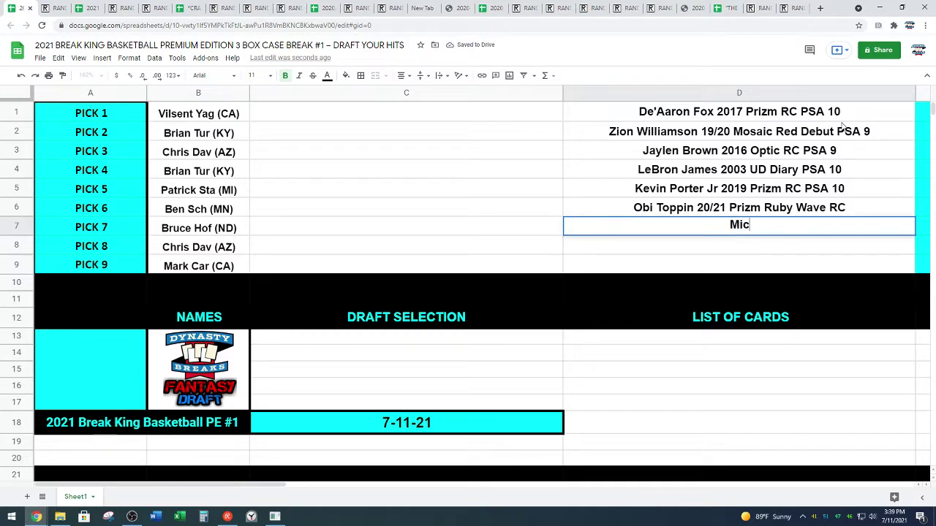
{"action": "type", "text": "hael Porte"}
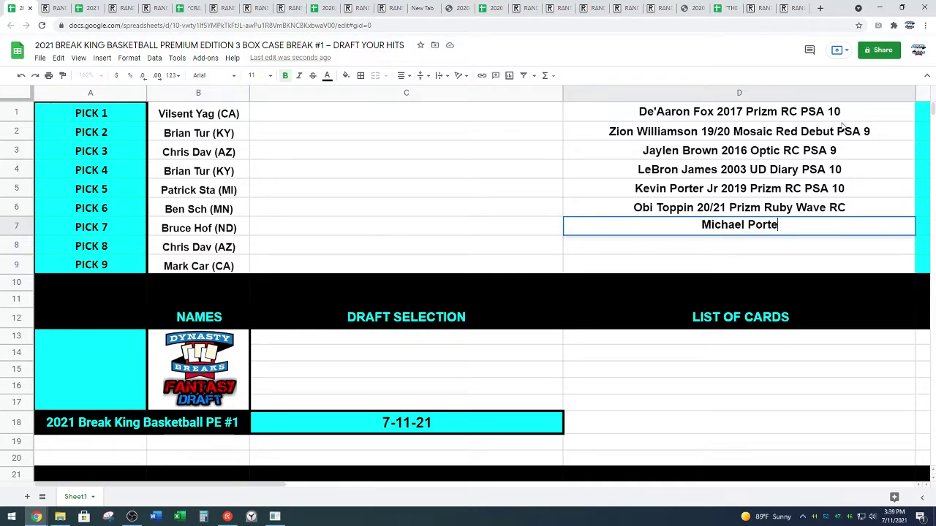
{"action": "type", "text": "r Jr"}
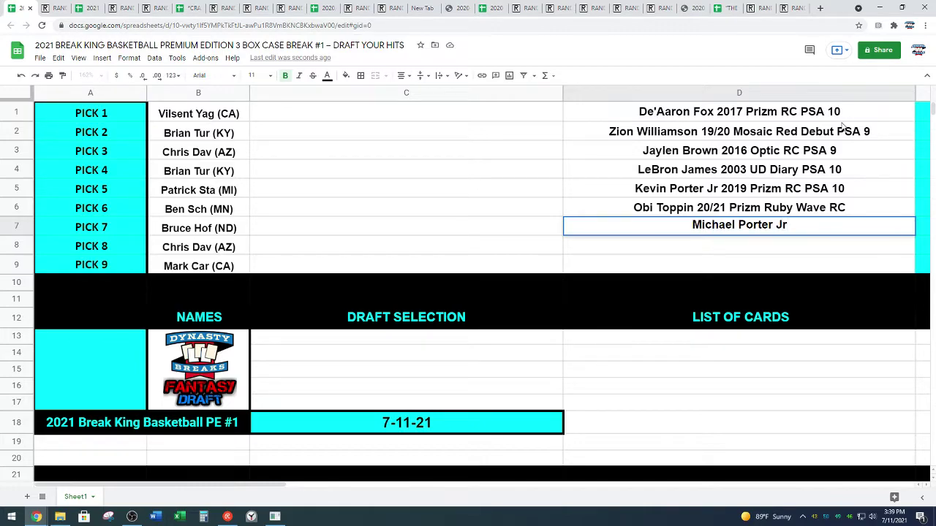
{"action": "type", "text": " 2018"}
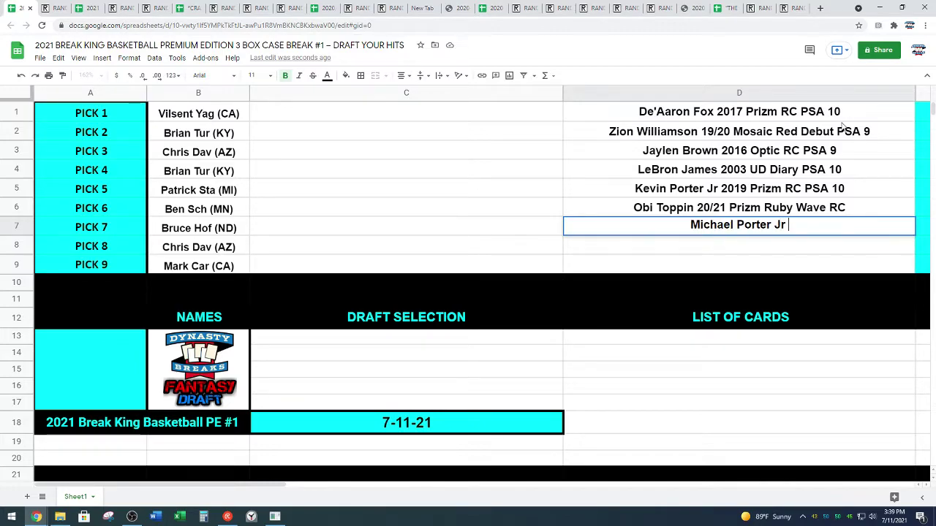
{"action": "type", "text": " Pri"}
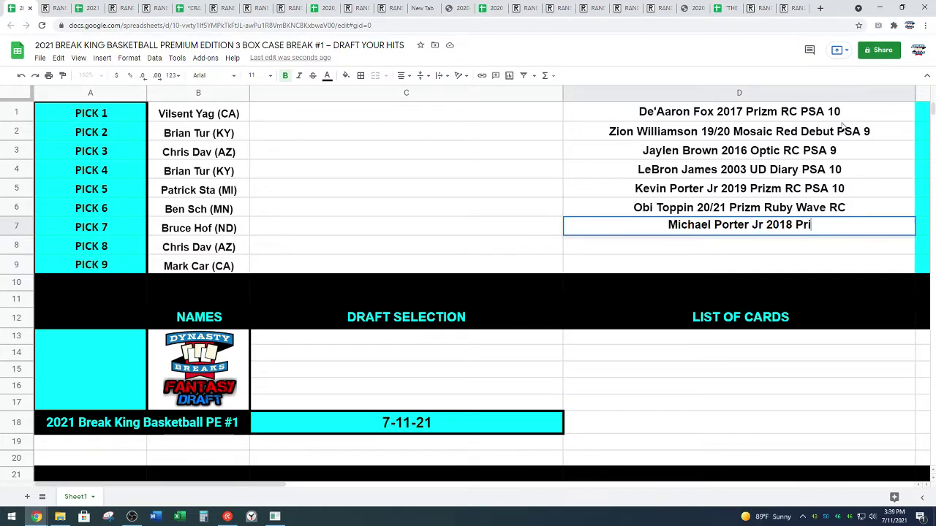
{"action": "type", "text": "zm Hyper "}
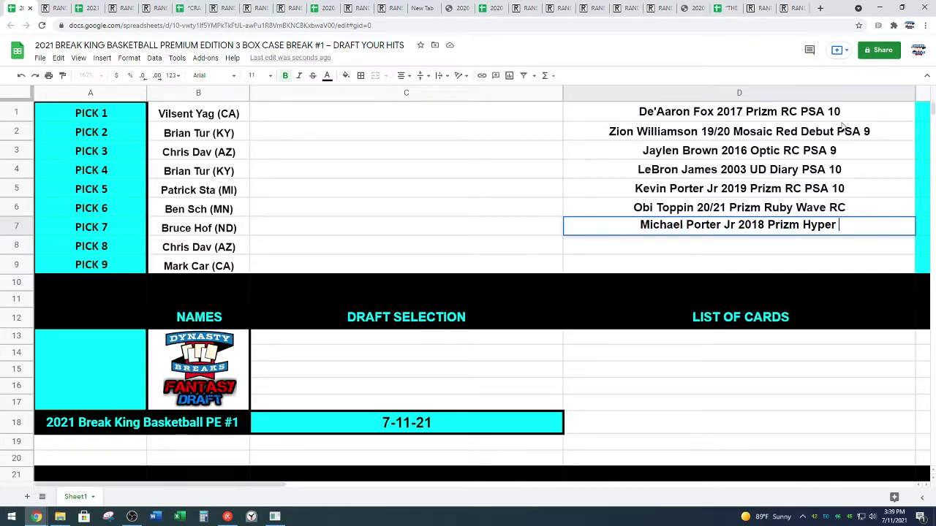
{"action": "type", "text": "RC PSA 9"}
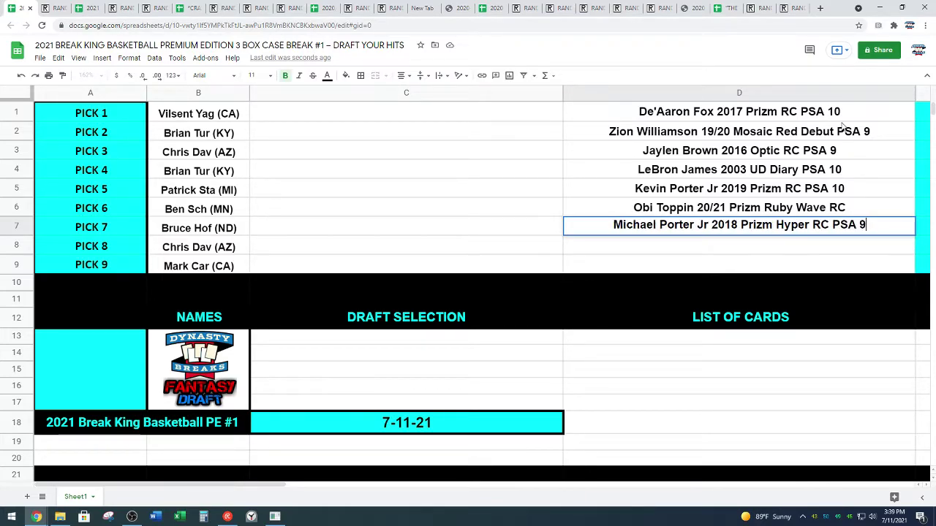
{"action": "key", "text": "Return"}
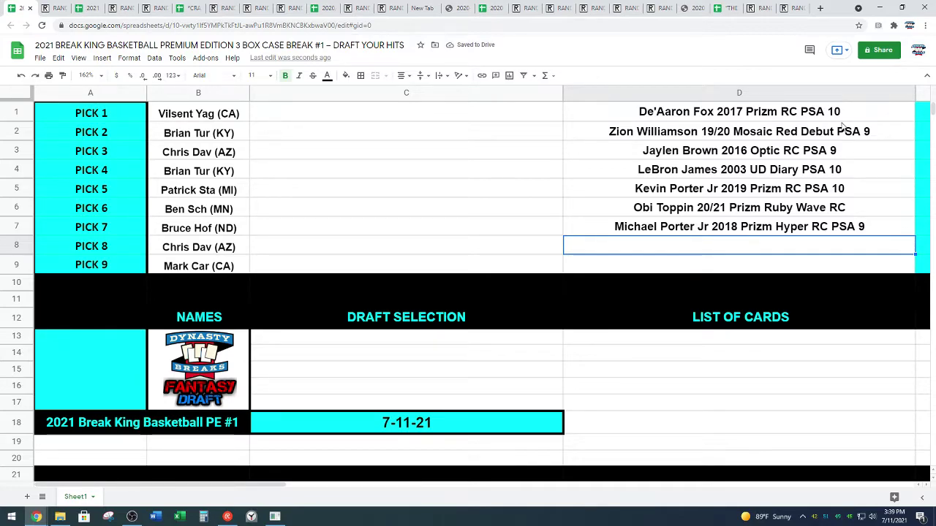
- Enter the eighth card in D8 as "Karl Anthony Towns 2015 Prizm Emergent RC PSA 10"
{"action": "type", "text": "Karl Anthony"}
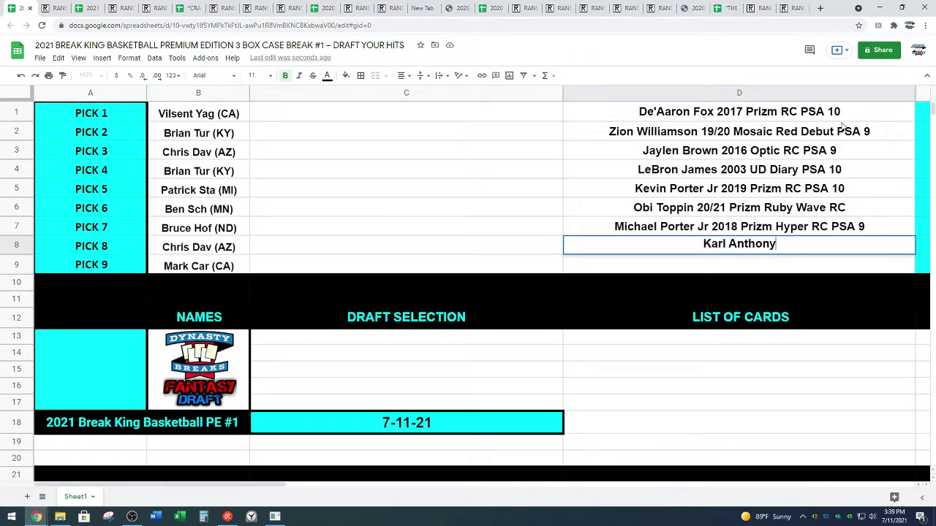
{"action": "type", "text": " Towns"}
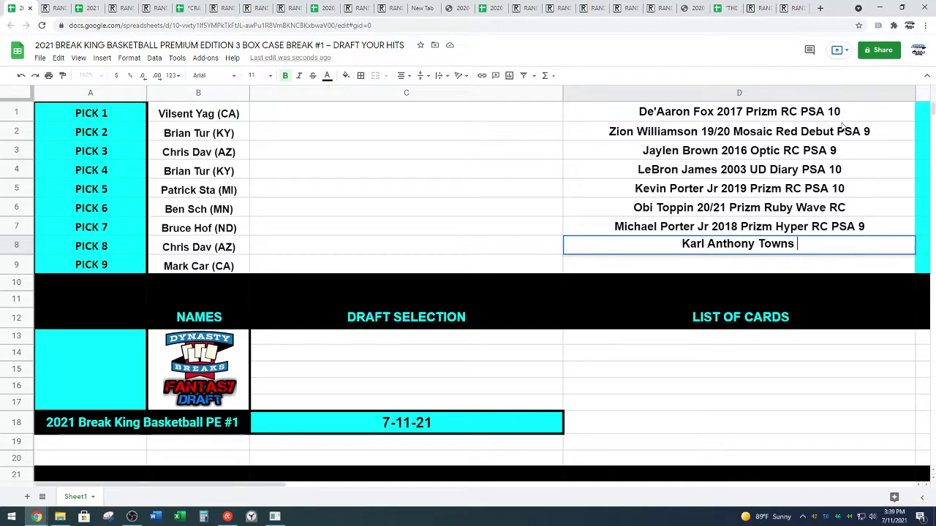
{"action": "type", "text": " 2015 P"}
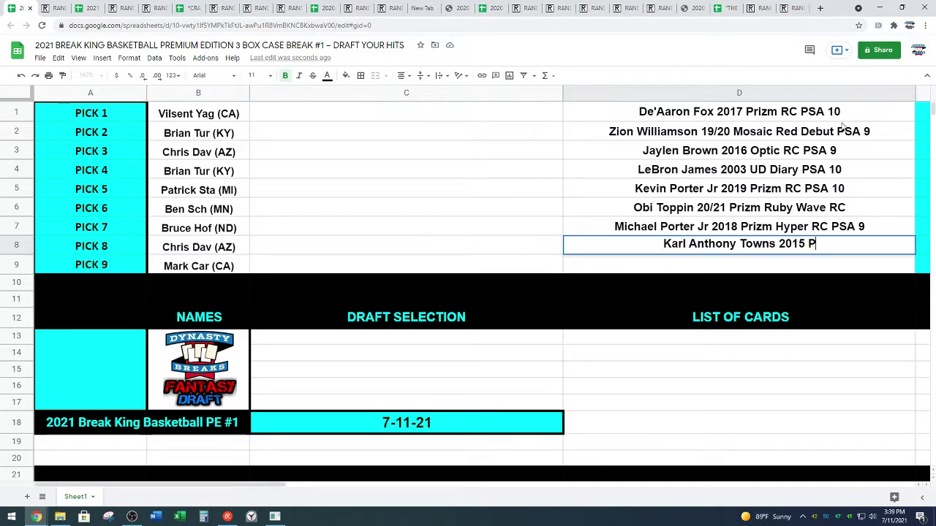
{"action": "type", "text": "rizm"}
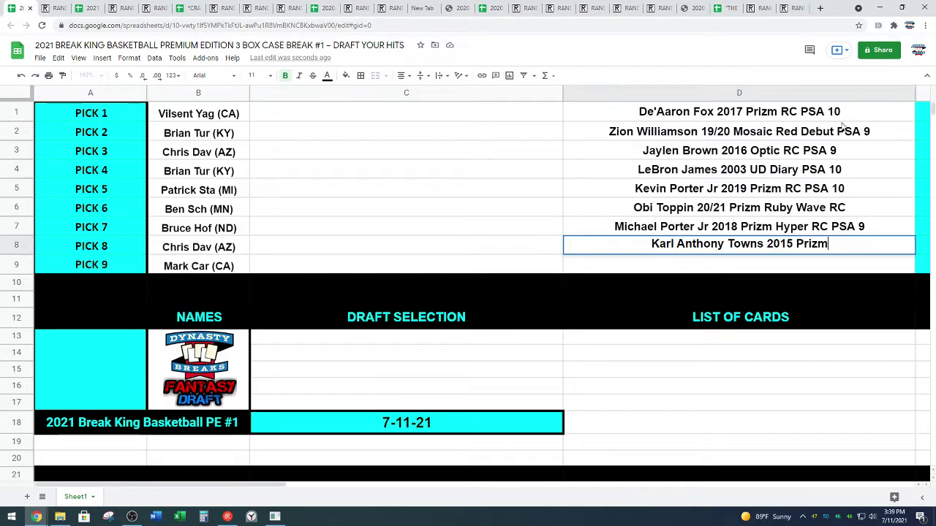
{"action": "type", "text": " Emergent"}
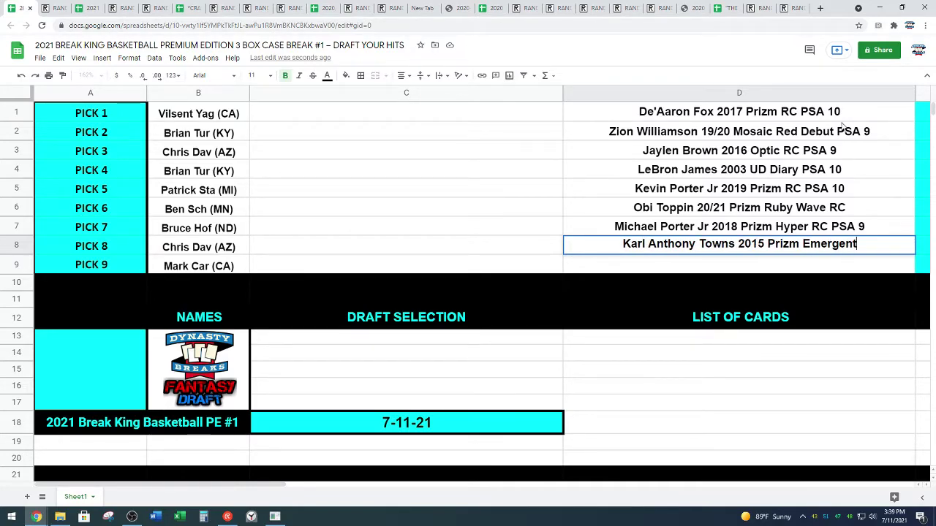
{"action": "type", "text": " RC PSA "}
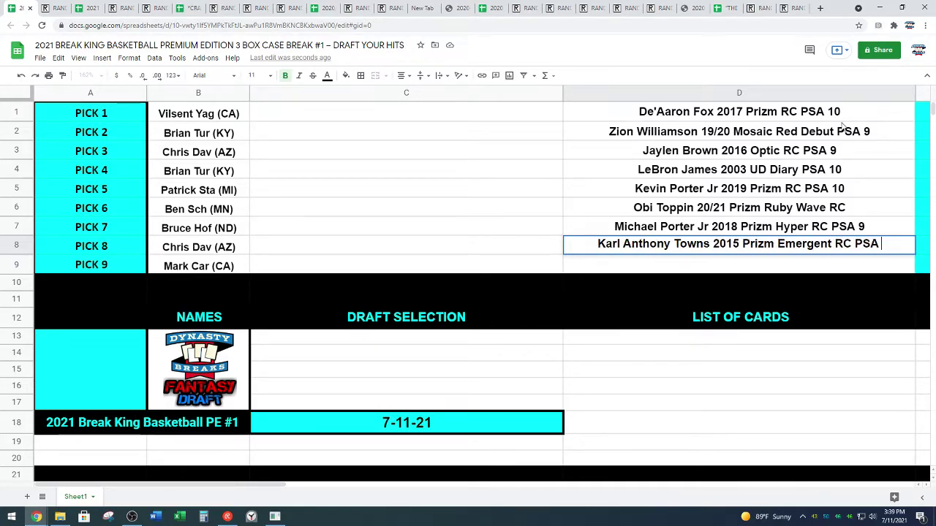
{"action": "type", "text": "10"}
{"action": "key", "text": "Return"}
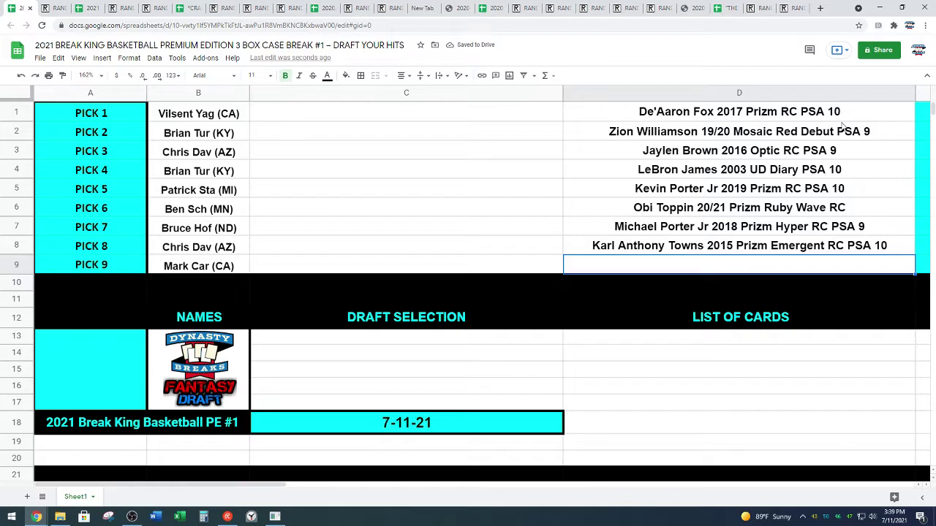
- Enter the ninth card in D9 as "Rui Hachimura 2019 Chronicles Crusade RC PSA 10"
{"action": "type", "text": "Rui Ha"}
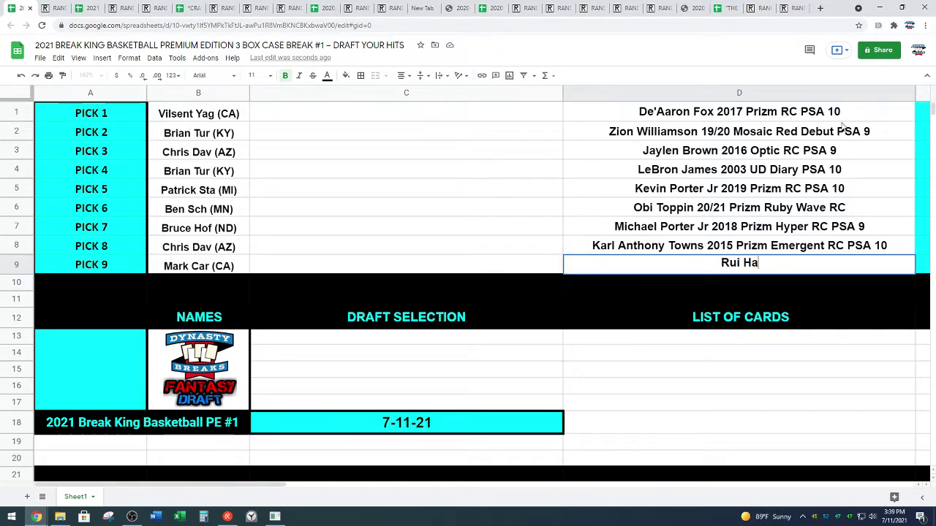
{"action": "type", "text": "chimu"}
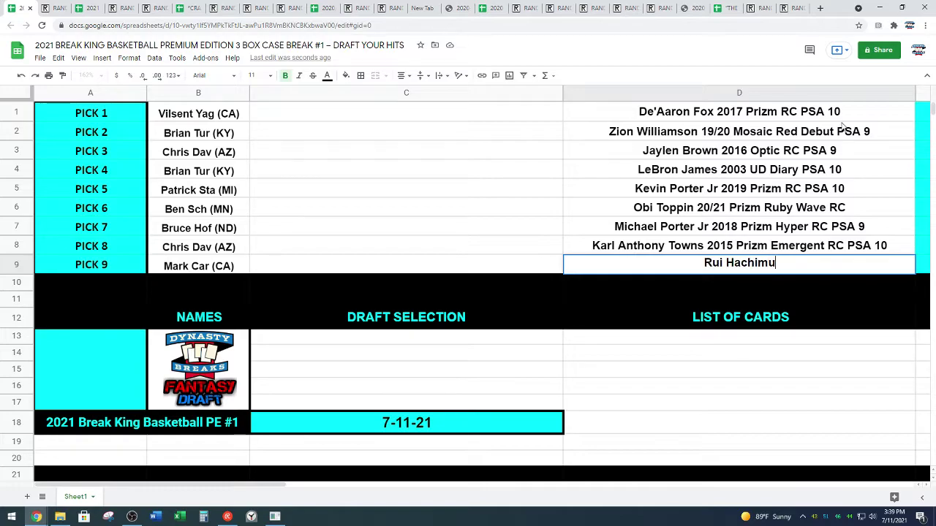
{"action": "type", "text": "ra "}
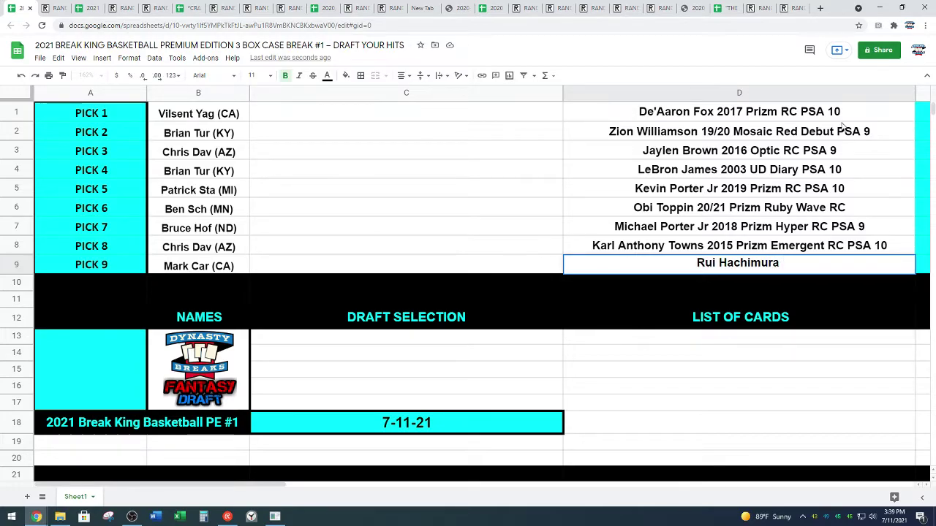
{"action": "type", "text": "2019"}
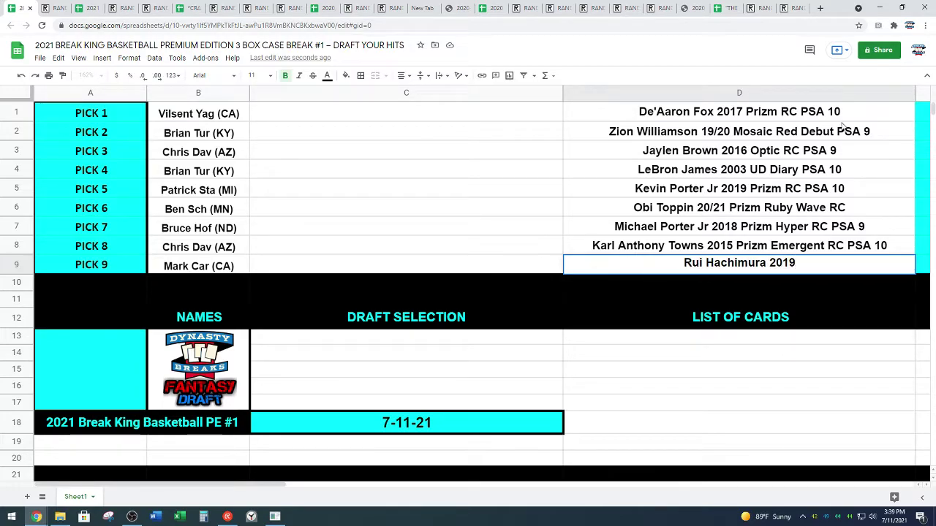
{"action": "type", "text": " Chronicle"}
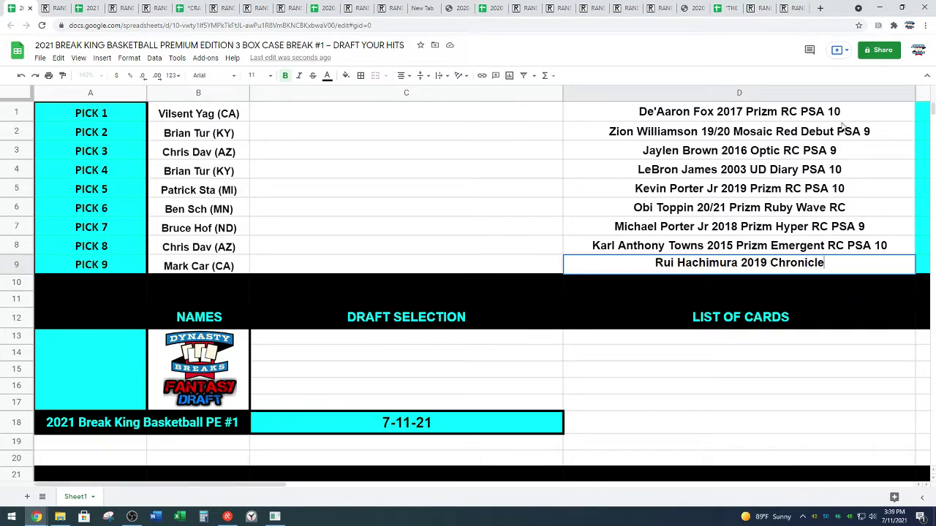
{"action": "type", "text": "s Crusade R"}
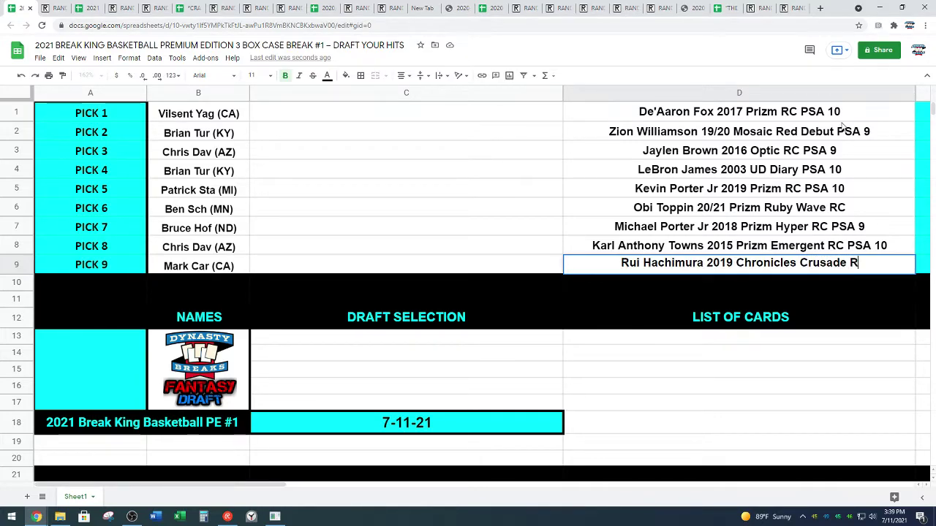
{"action": "type", "text": "C PSA 10"}
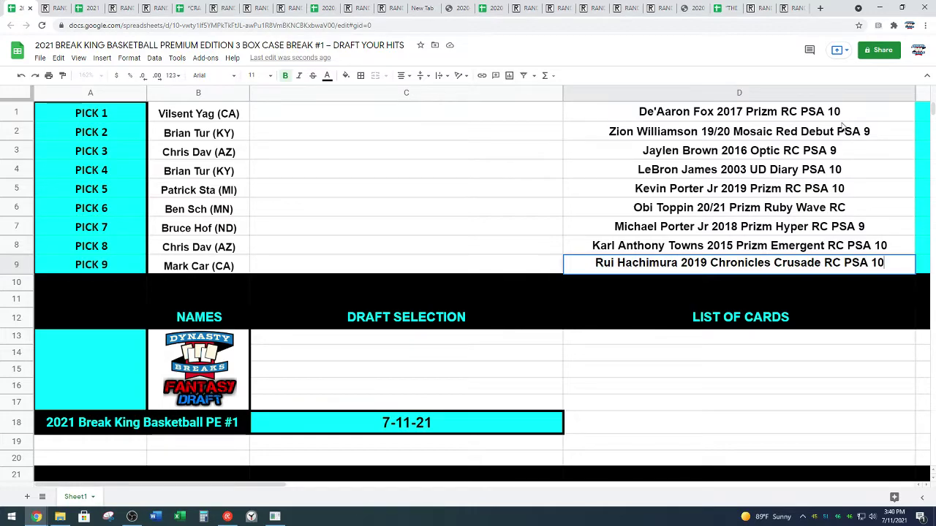
{"action": "key", "text": "Return"}
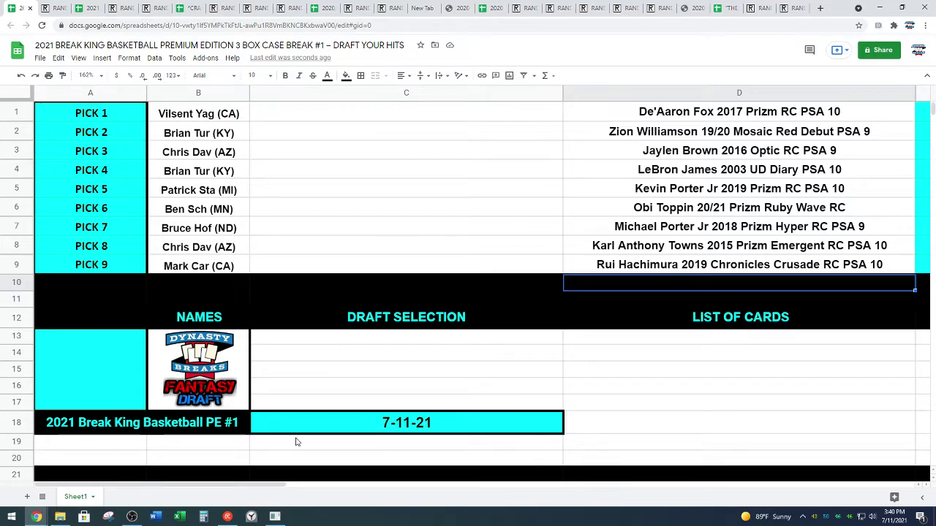
- Switch to Alarms & Clock, place its window over the blank area below the card list, and start the 2-minute countdown
{"action": "left_click", "coordinate": [251, 517]}
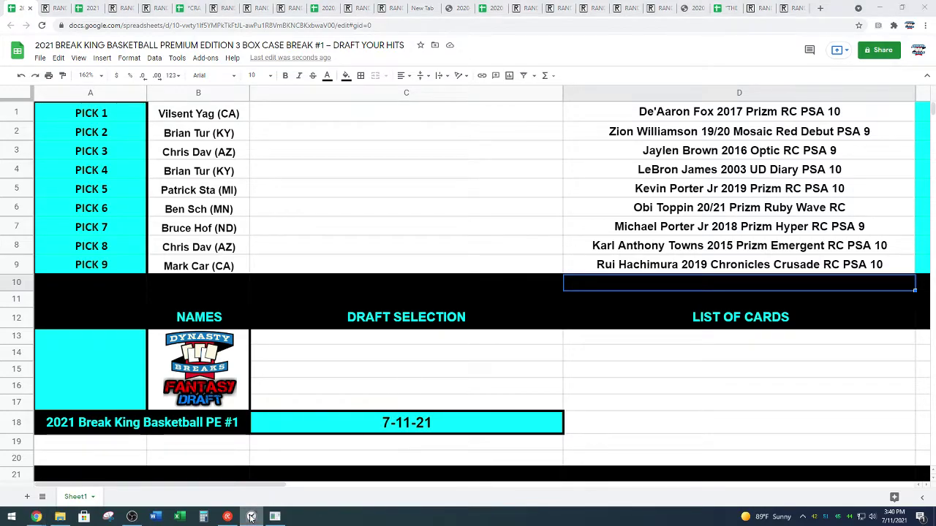
{"action": "left_click_drag", "start_coordinate": [339, 278], "coordinate": [645, 312]}
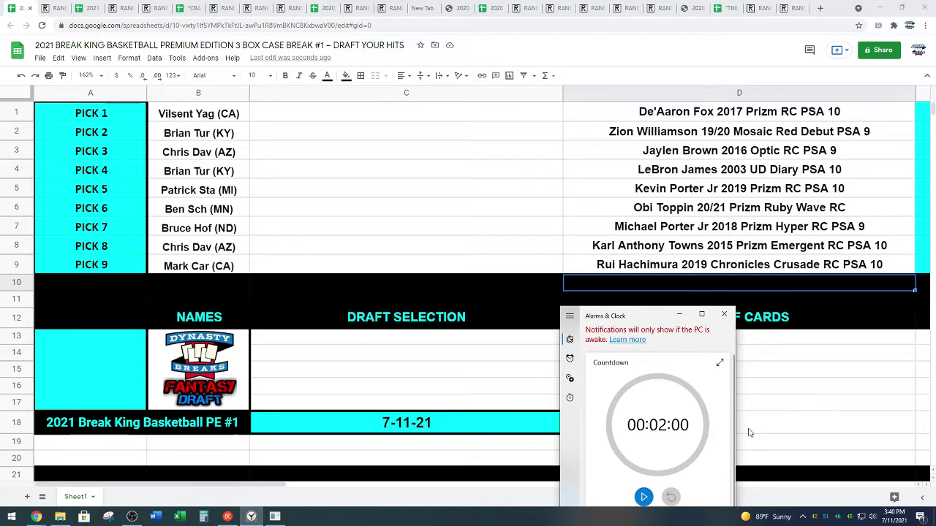
{"action": "key", "text": "space"}
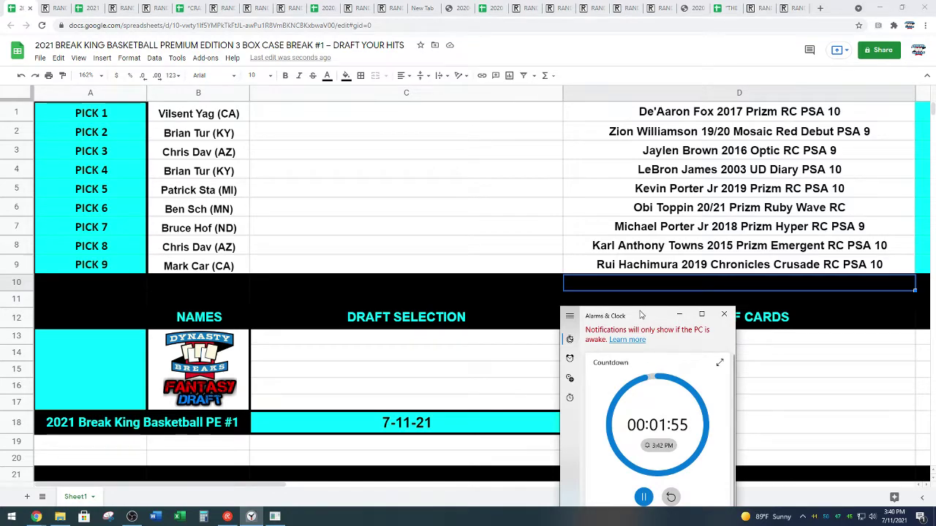
{"action": "left_click_drag", "start_coordinate": [641, 315], "coordinate": [586, 315]}
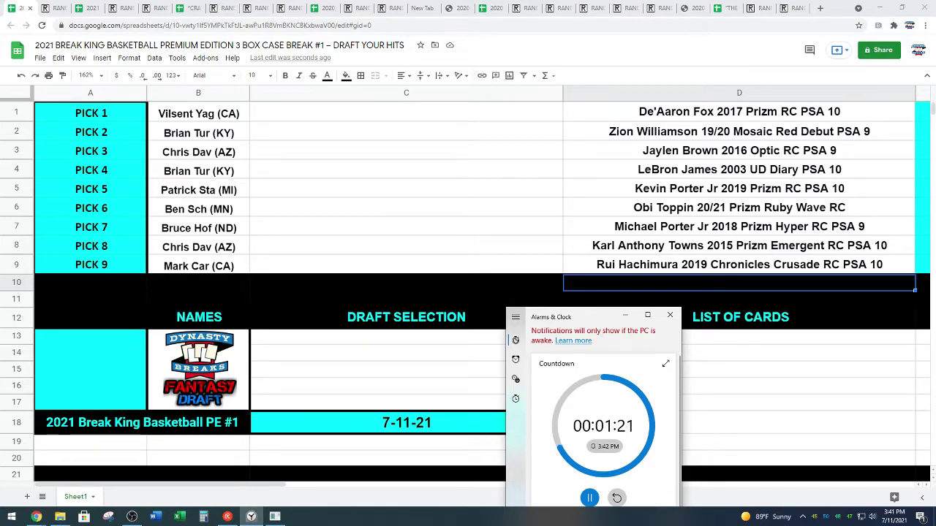
- Move "LeBron James 2003 UD Diary PSA 10" from the card list in D4 to the Pick 1 draft selection in C1
{"action": "left_click", "coordinate": [656, 175]}
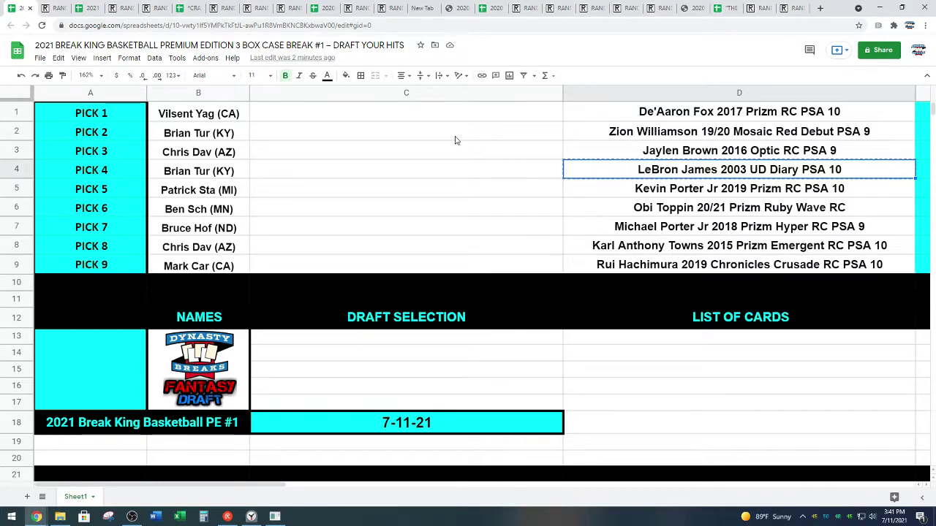
{"action": "key", "text": "ctrl+c"}
{"action": "left_click", "coordinate": [389, 117]}
{"action": "key", "text": "ctrl+v"}
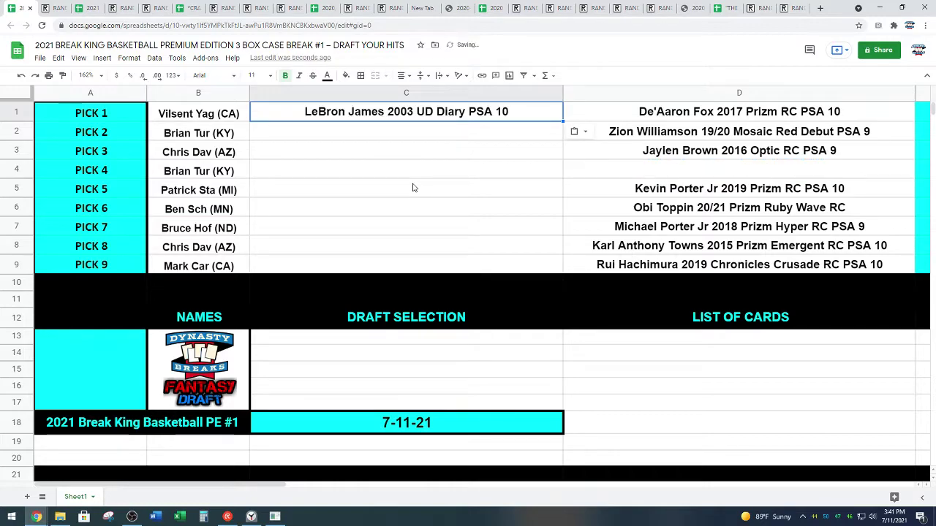
- Select C2 for Pick 2 and restart the 2-minute countdown in Alarms & Clock
{"action": "left_click", "coordinate": [417, 136]}
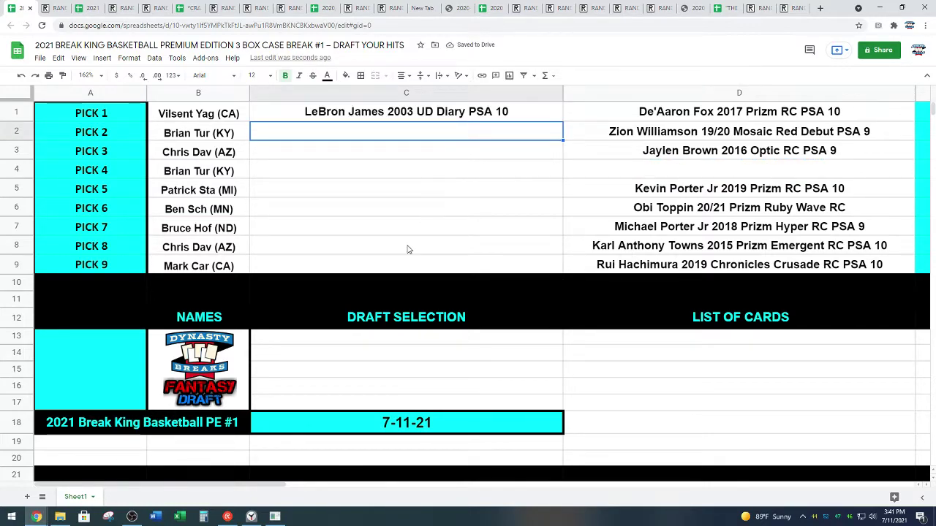
{"action": "left_click", "coordinate": [250, 517]}
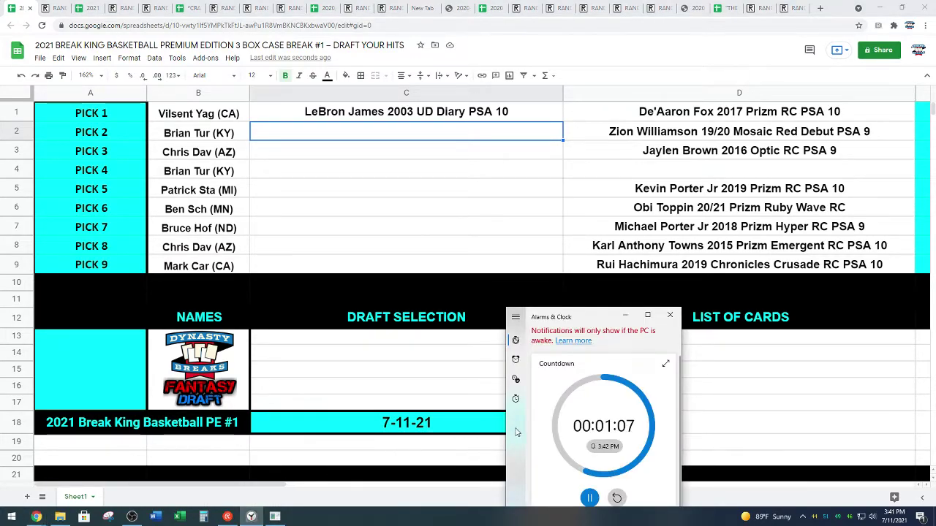
{"action": "left_click", "coordinate": [616, 498]}
- Move "Zion Williamson 19/20 Mosaic Red Debut PSA 9" from D2 to the Pick 2 draft selection in C2
{"action": "left_click", "coordinate": [705, 136]}
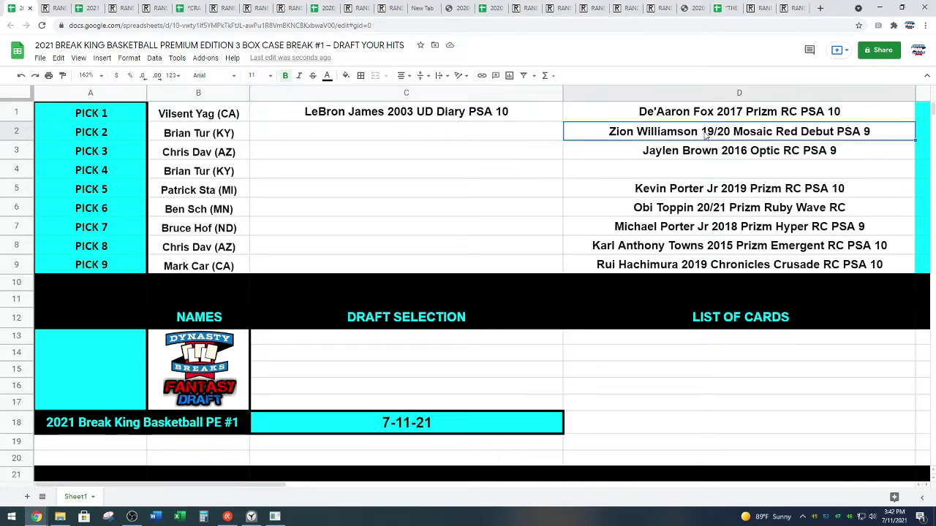
{"action": "key", "text": "ctrl+c"}
{"action": "left_click", "coordinate": [465, 136]}
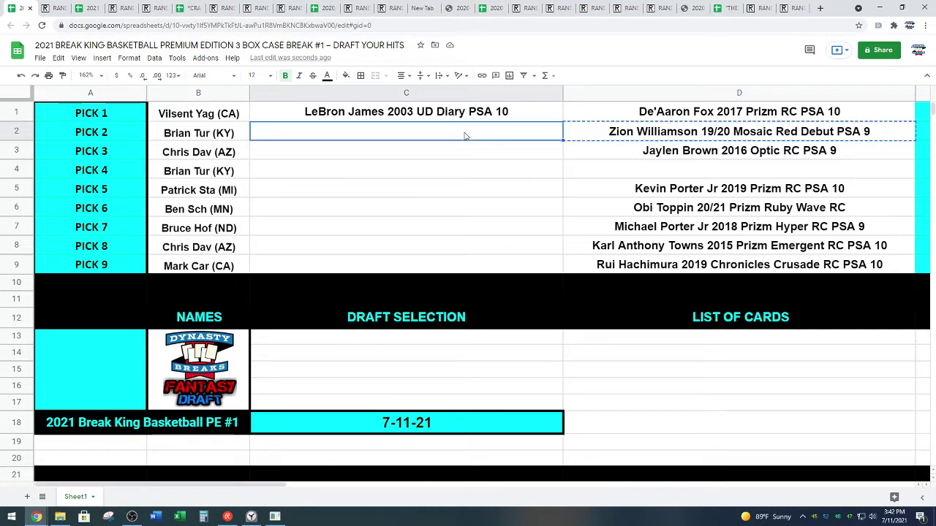
{"action": "key", "text": "ctrl+v"}
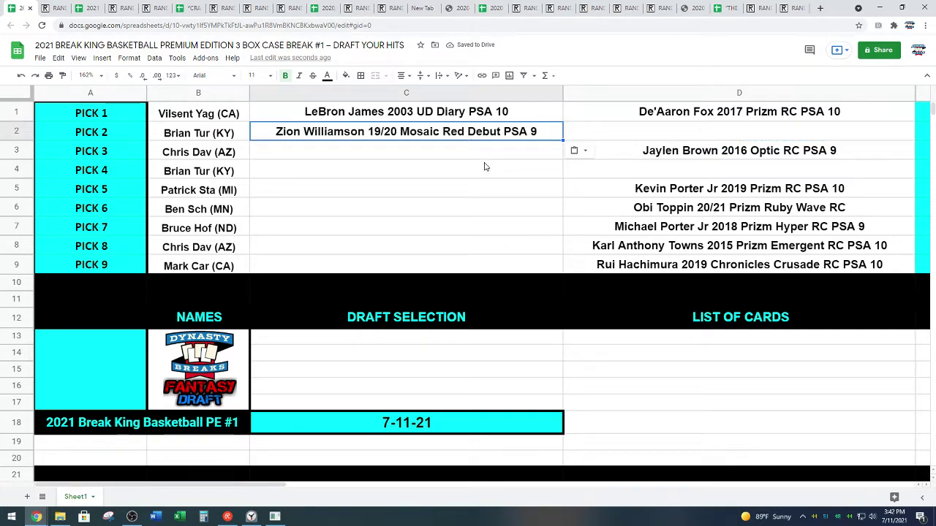
- Select C3 for Pick 3 and restart the 2-minute countdown in Alarms & Clock
{"action": "left_click", "coordinate": [484, 155]}
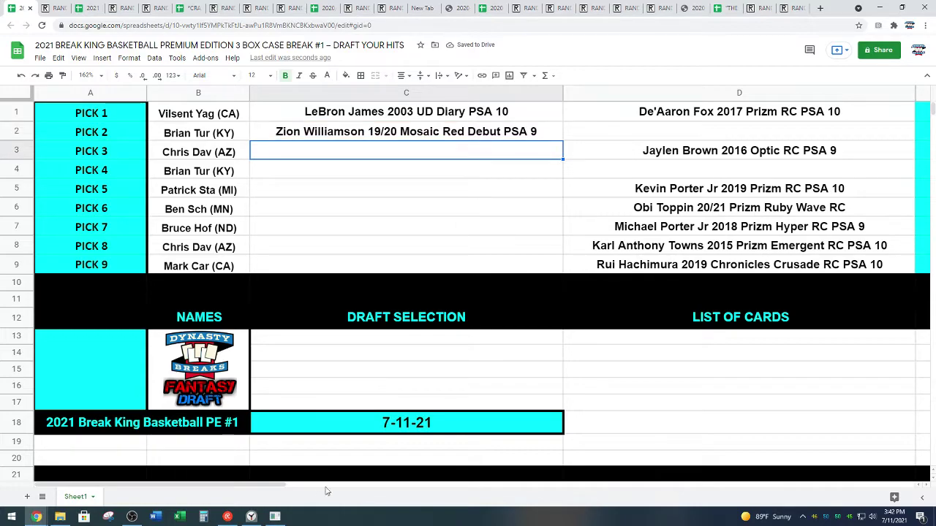
{"action": "left_click", "coordinate": [250, 517]}
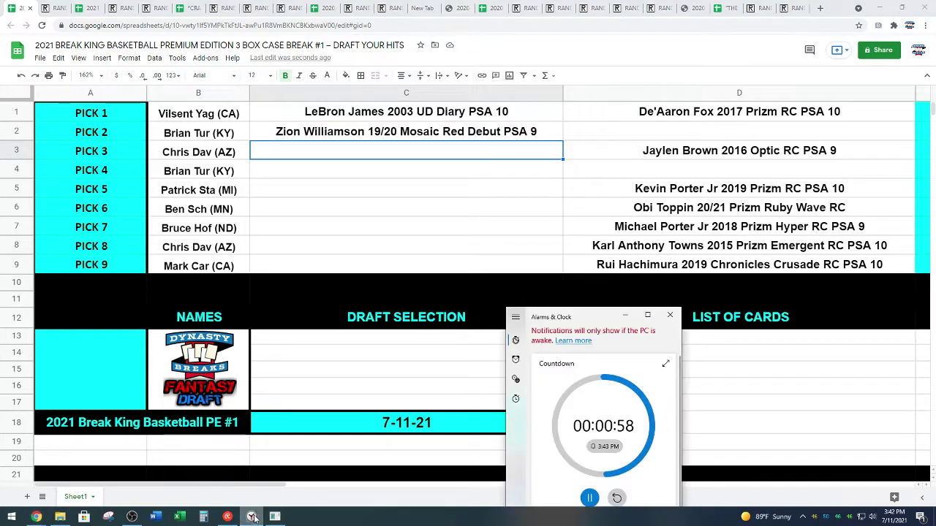
{"action": "left_click", "coordinate": [616, 498]}
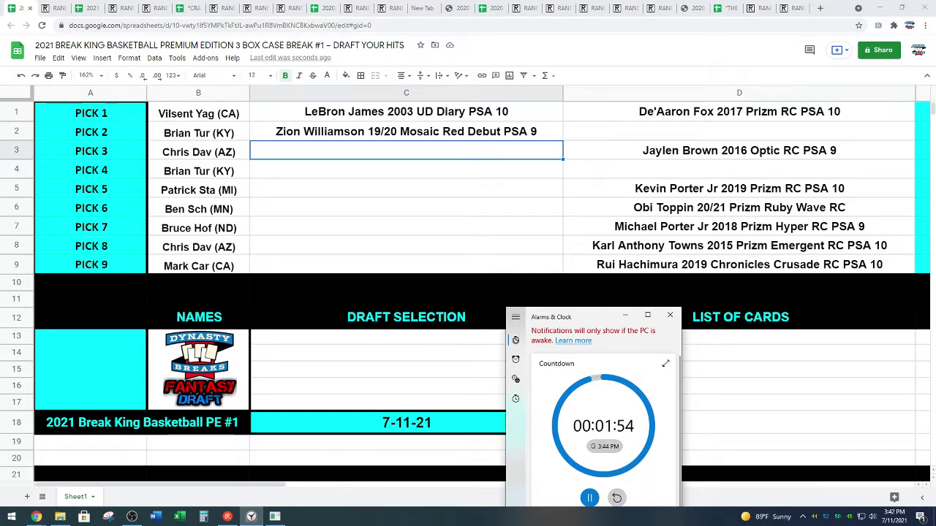
- Move "Michael Porter Jr 2018 Prizm Hyper RC PSA 9" from D7 to the Pick 3 draft selection in C3
{"action": "left_click", "coordinate": [764, 234]}
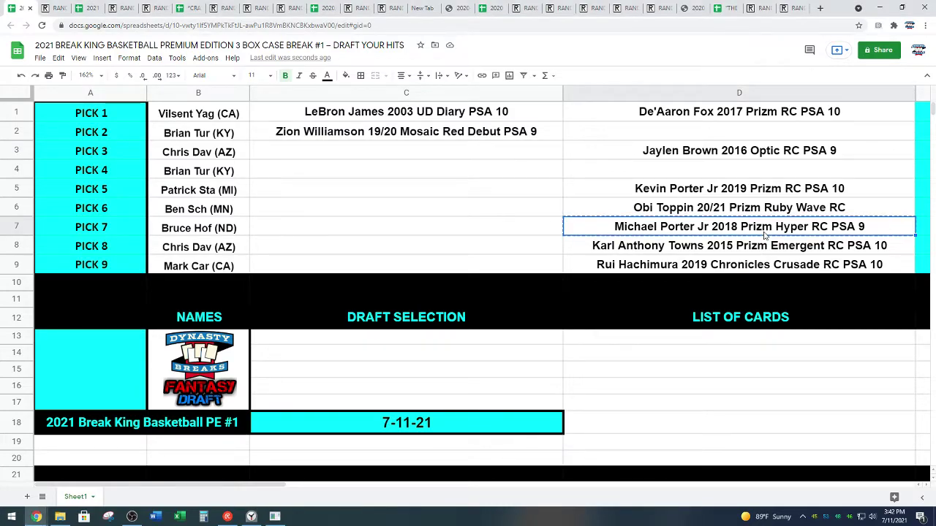
{"action": "left_click", "coordinate": [493, 154]}
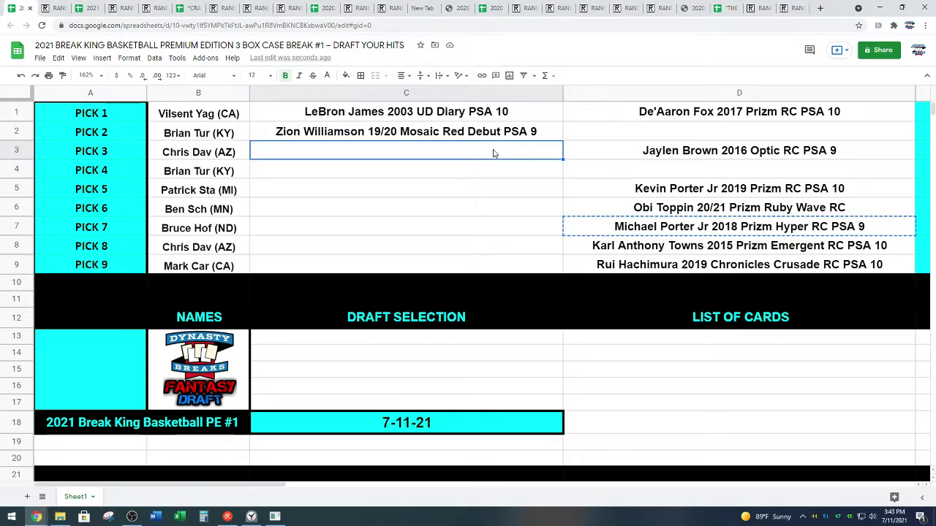
{"action": "key", "text": "ctrl+v"}
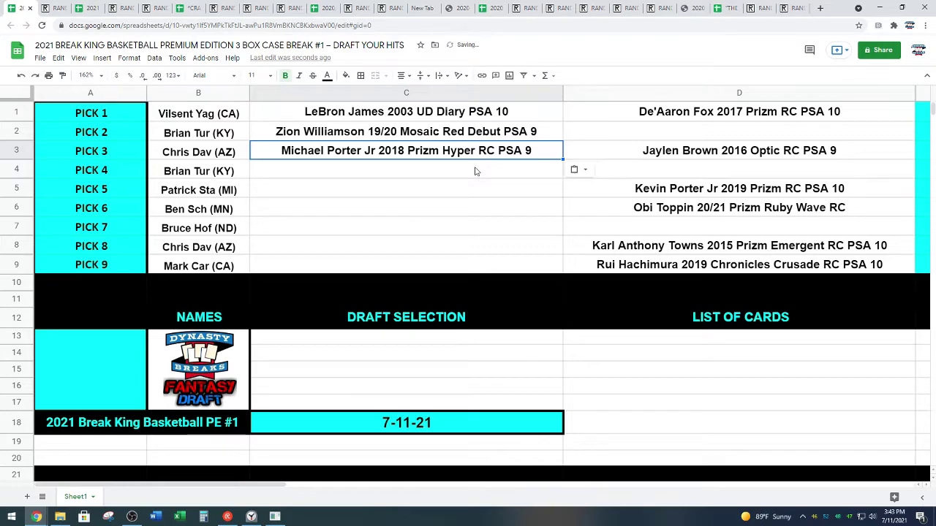
- Select C4 for Pick 4 and restart the 2-minute countdown in Alarms & Clock
{"action": "left_click", "coordinate": [475, 171]}
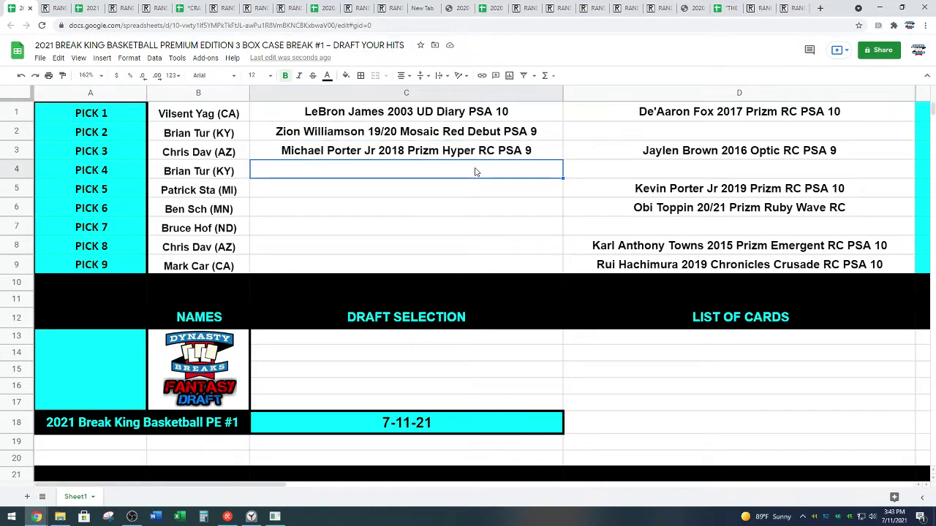
{"action": "left_click", "coordinate": [251, 517]}
{"action": "left_click", "coordinate": [617, 497]}
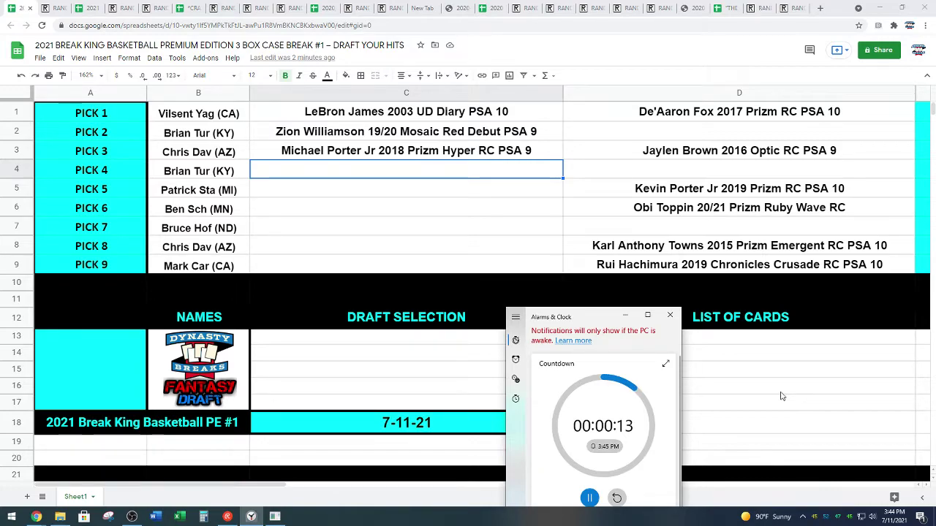
- Move "De'Aaron Fox 2017 Prizm RC PSA 10" from D1 to the Pick 4 draft selection in C4
{"action": "left_click", "coordinate": [786, 120]}
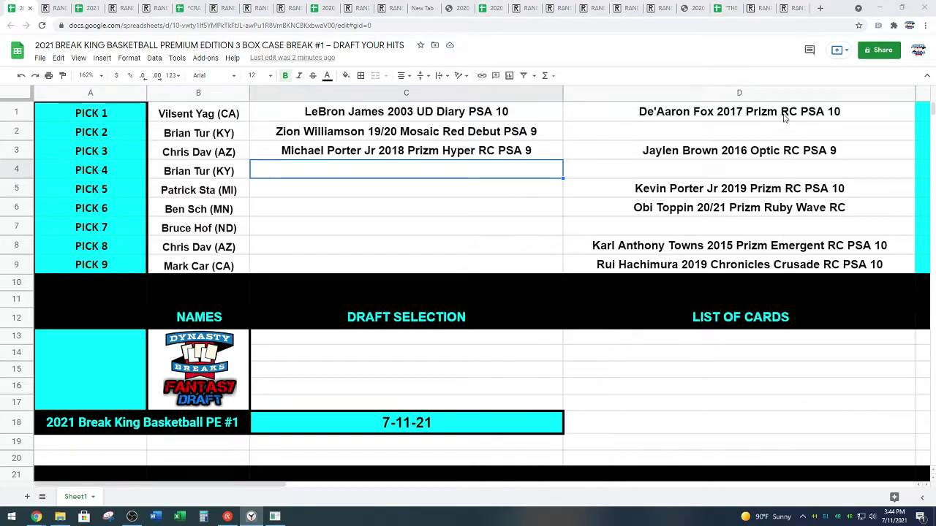
{"action": "left_click", "coordinate": [467, 172]}
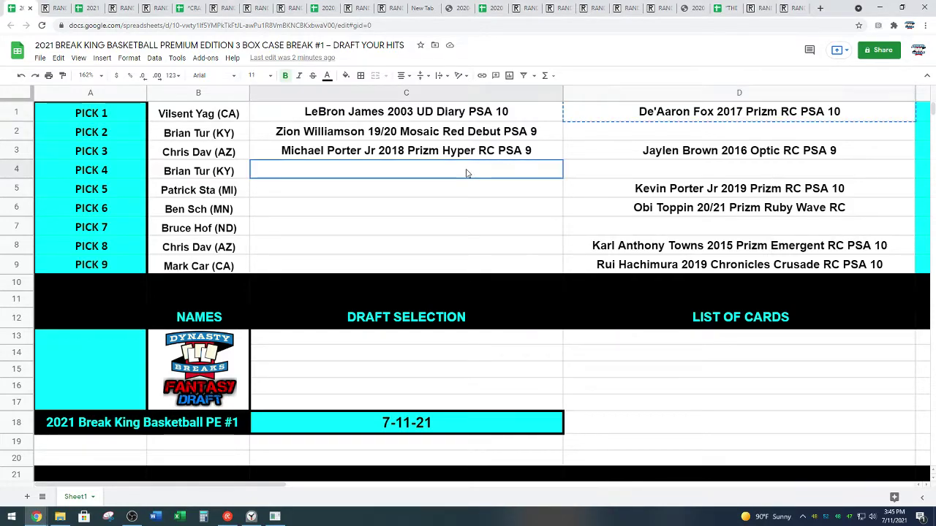
{"action": "key", "text": "ctrl+v"}
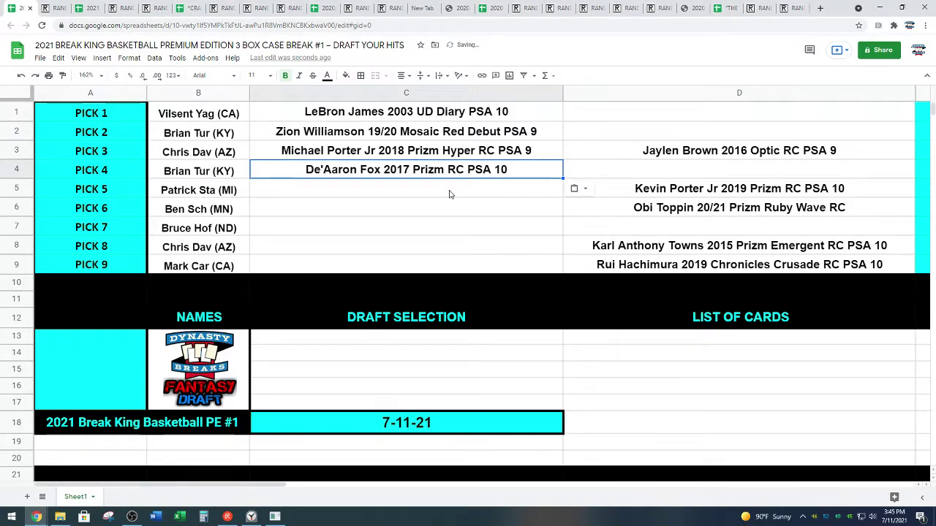
- Select C5 for Pick 5 and restart the 2-minute countdown in Alarms & Clock
{"action": "left_click", "coordinate": [450, 194]}
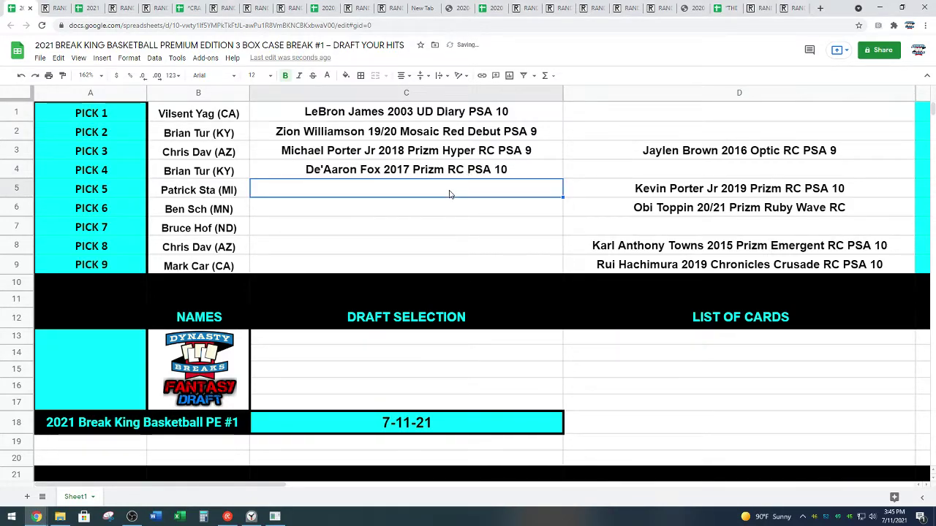
{"action": "left_click", "coordinate": [251, 517]}
{"action": "left_click", "coordinate": [617, 497]}
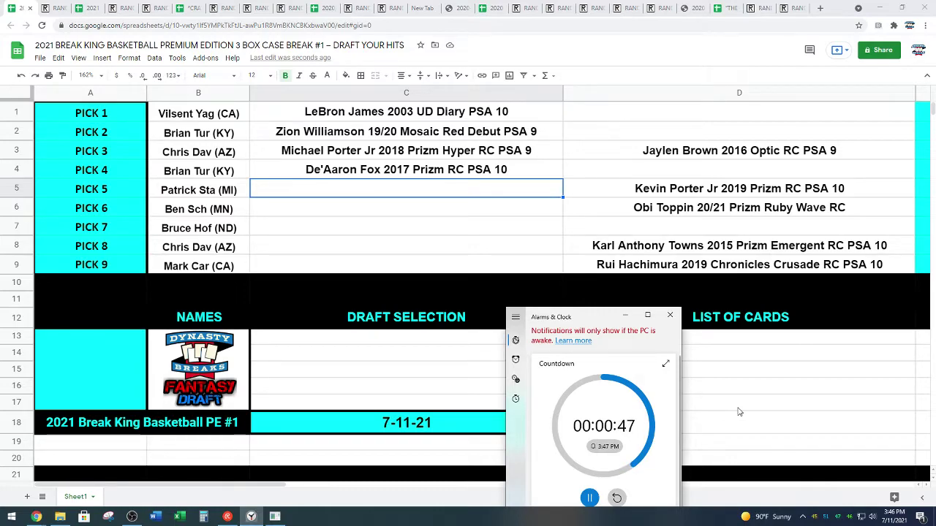
- Move "Kevin Porter Jr 2019 Prizm RC PSA 10" from D5 to the Pick 5 draft selection in C5
{"action": "left_click", "coordinate": [851, 184]}
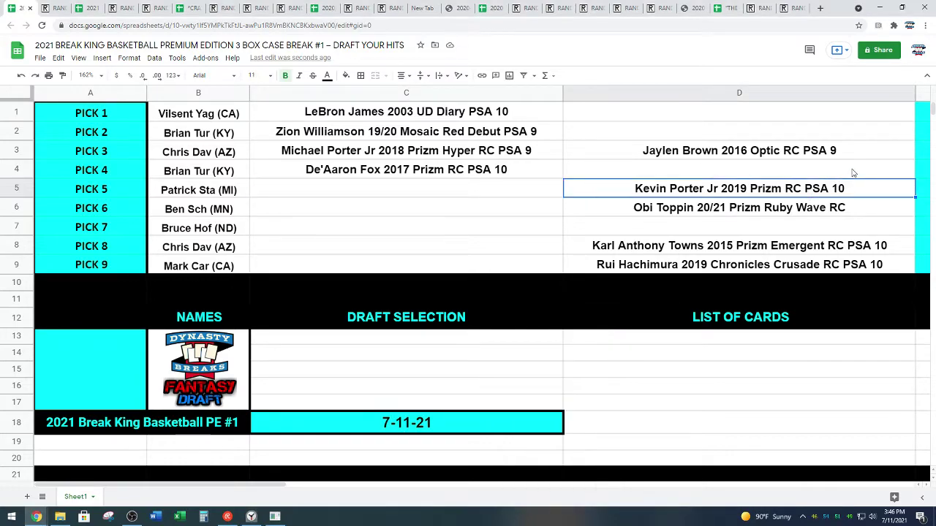
{"action": "key", "text": "ctrl+x"}
{"action": "left_click", "coordinate": [462, 192]}
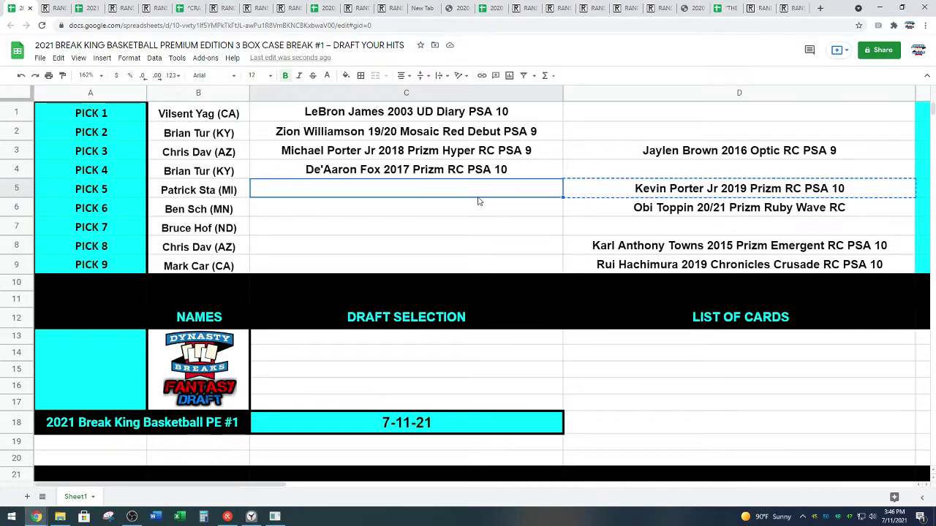
{"action": "key", "text": "ctrl+v"}
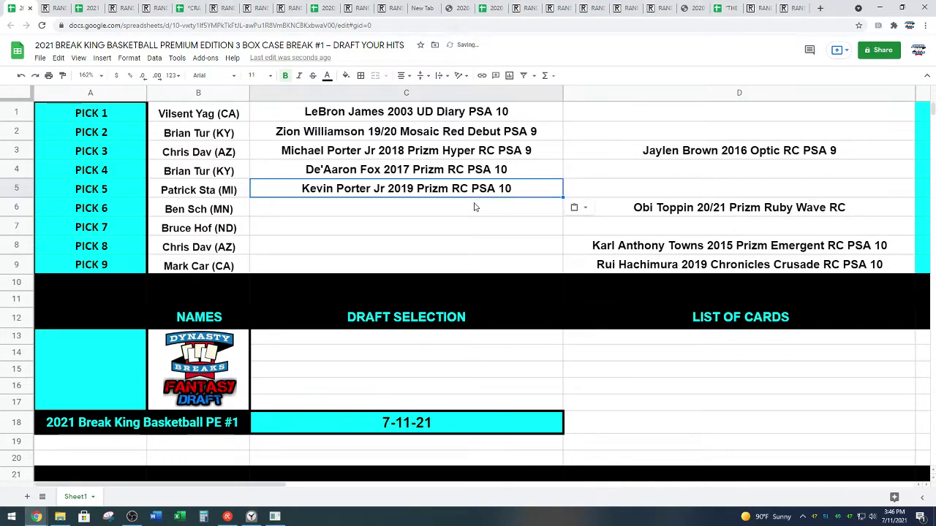
- Select C6 for Pick 6 and restart the 2-minute countdown in Alarms & Clock
{"action": "left_click", "coordinate": [466, 212]}
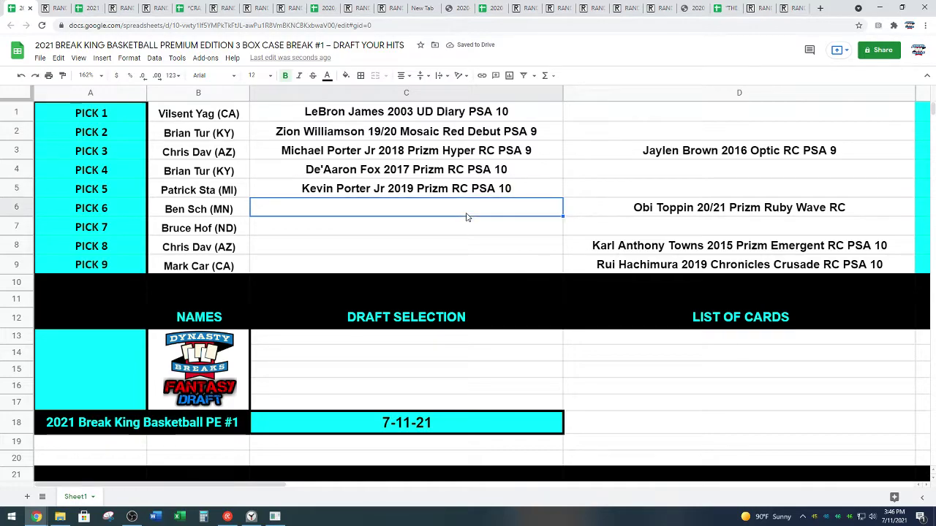
{"action": "left_click", "coordinate": [250, 517]}
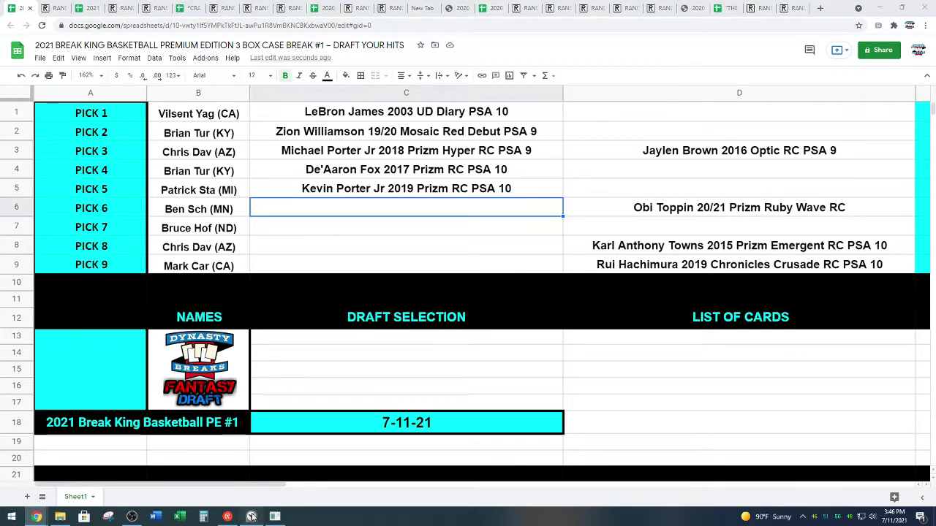
{"action": "left_click", "coordinate": [616, 498]}
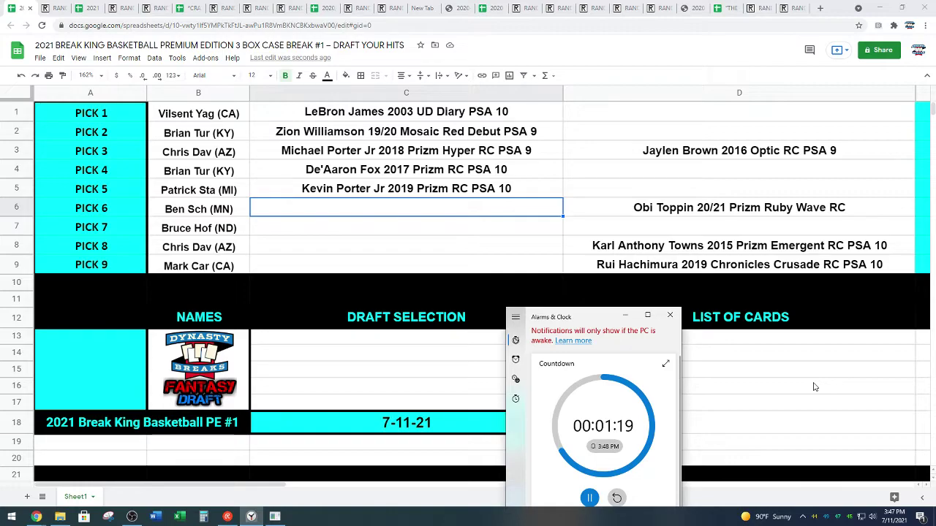
- Move "Karl Anthony Towns 2015 Prizm Emergent RC PSA 10" from D8 to the Pick 6 draft selection in C6
{"action": "left_click", "coordinate": [644, 252]}
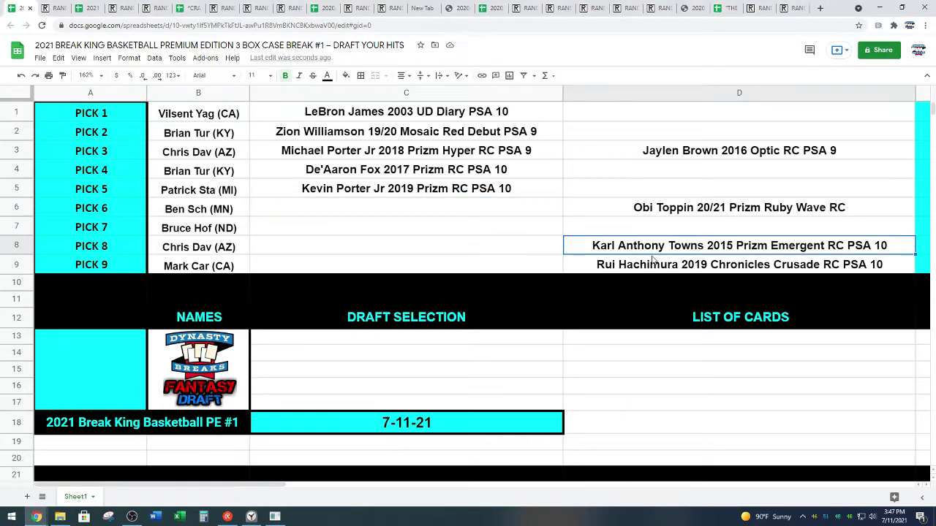
{"action": "key", "text": "ctrl+c"}
{"action": "left_click", "coordinate": [392, 214]}
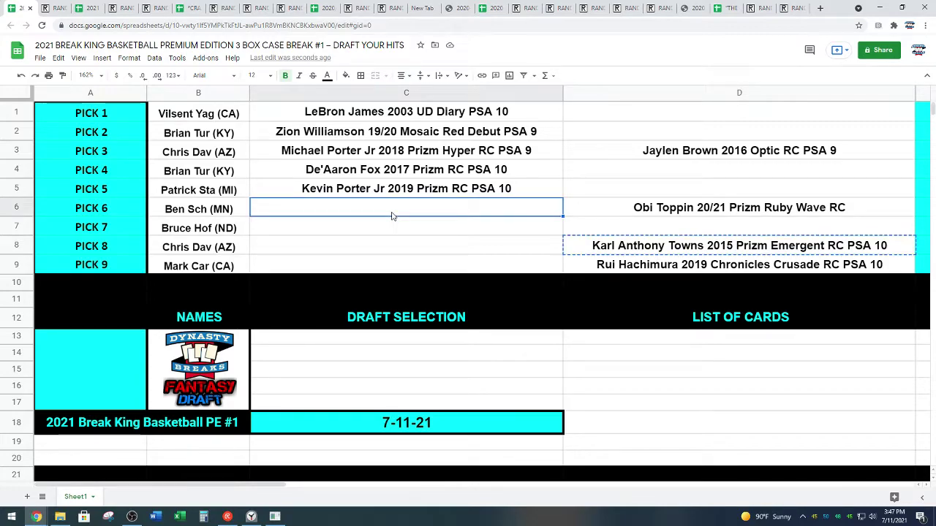
{"action": "key", "text": "ctrl+v"}
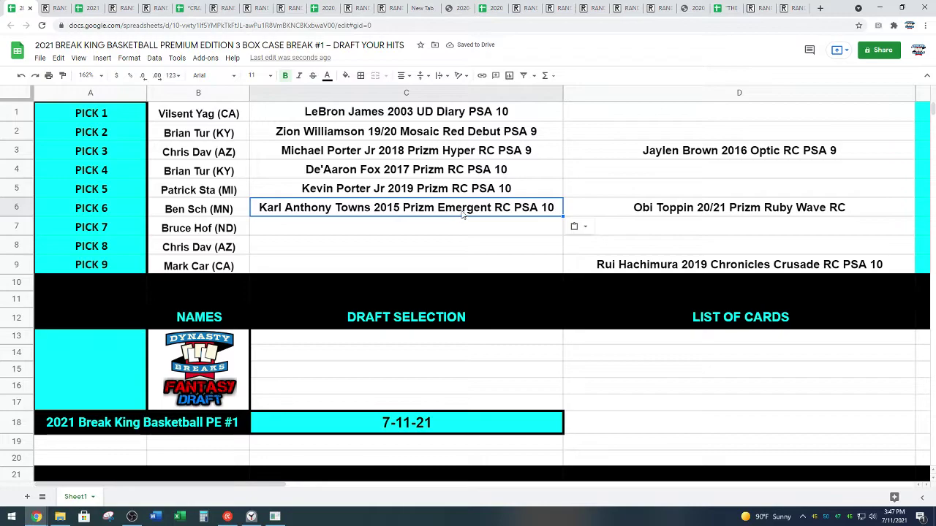
- Select C7 for Pick 7 and restart the 2-minute countdown in Alarms & Clock
{"action": "left_click", "coordinate": [431, 231]}
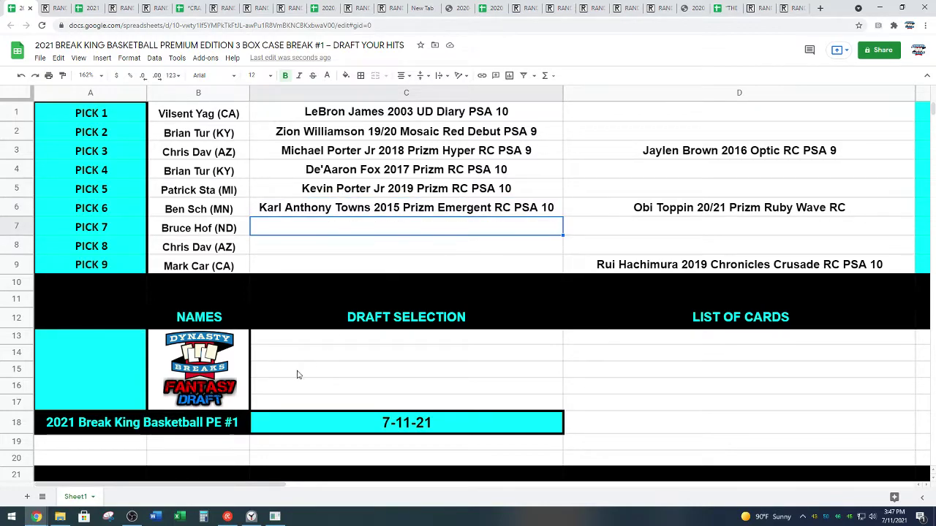
{"action": "left_click", "coordinate": [250, 516]}
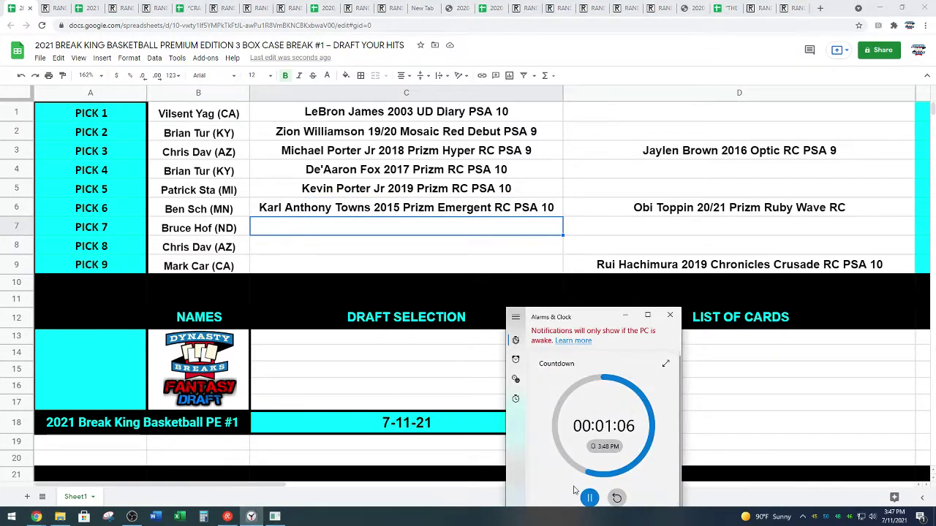
{"action": "left_click", "coordinate": [616, 499]}
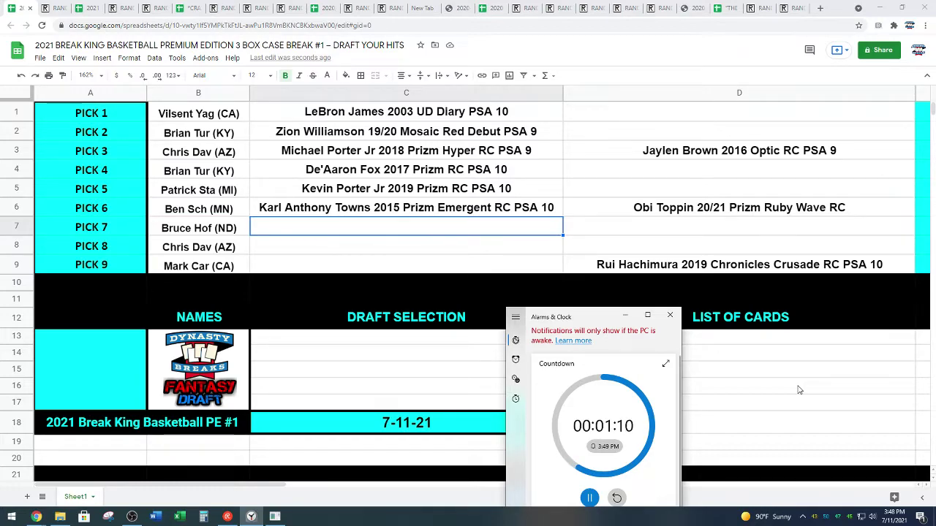
- Move "Jaylen Brown 2016 Optic RC PSA 9" from D3 to the Pick 7 draft selection in C7
{"action": "left_click", "coordinate": [775, 156]}
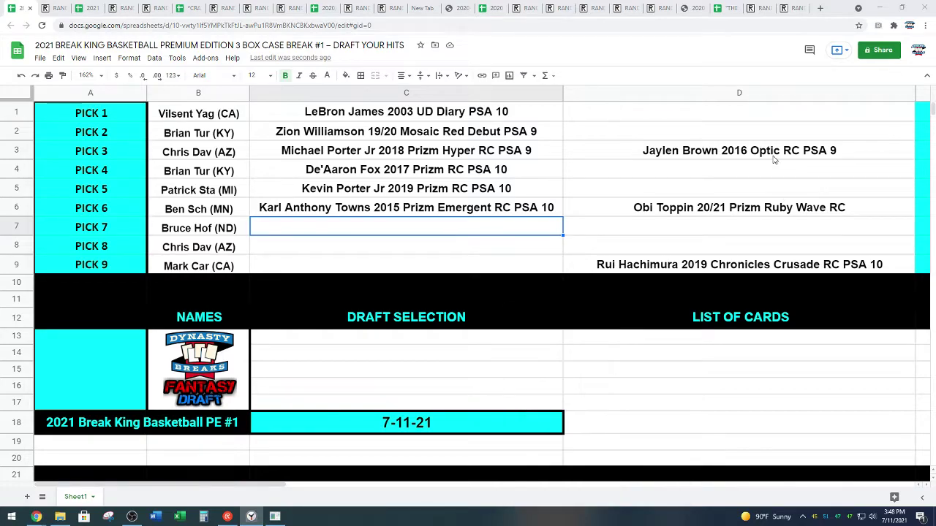
{"action": "key", "text": "ctrl+c"}
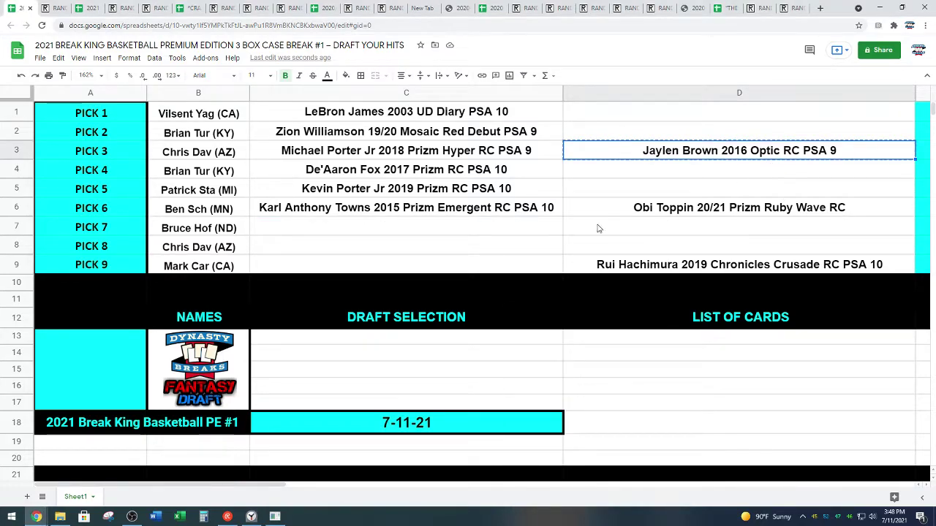
{"action": "left_click", "coordinate": [372, 227]}
{"action": "key", "text": "ctrl+v"}
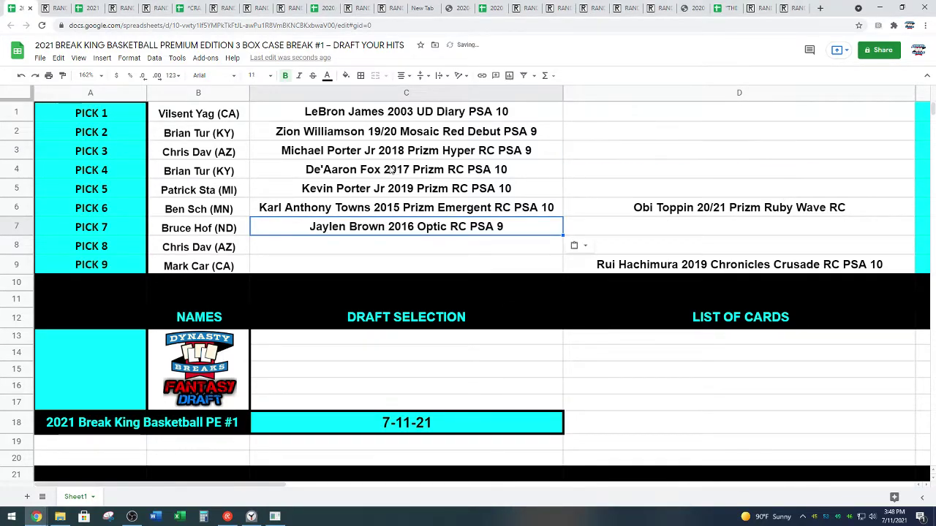
- Select C8 for Pick 8 and restart the 2-minute countdown in Alarms & Clock
{"action": "left_click", "coordinate": [296, 247]}
{"action": "left_click", "coordinate": [252, 516]}
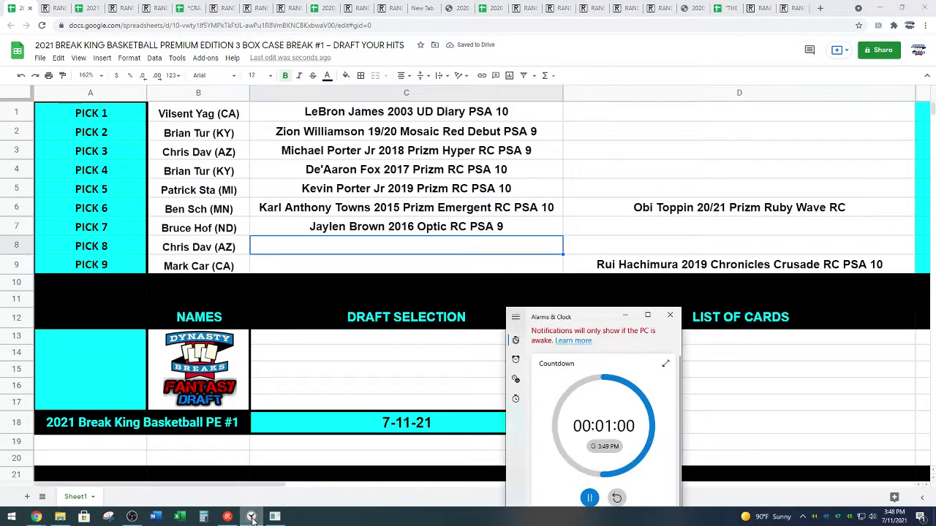
{"action": "left_click", "coordinate": [589, 498]}
{"action": "left_click", "coordinate": [617, 498]}
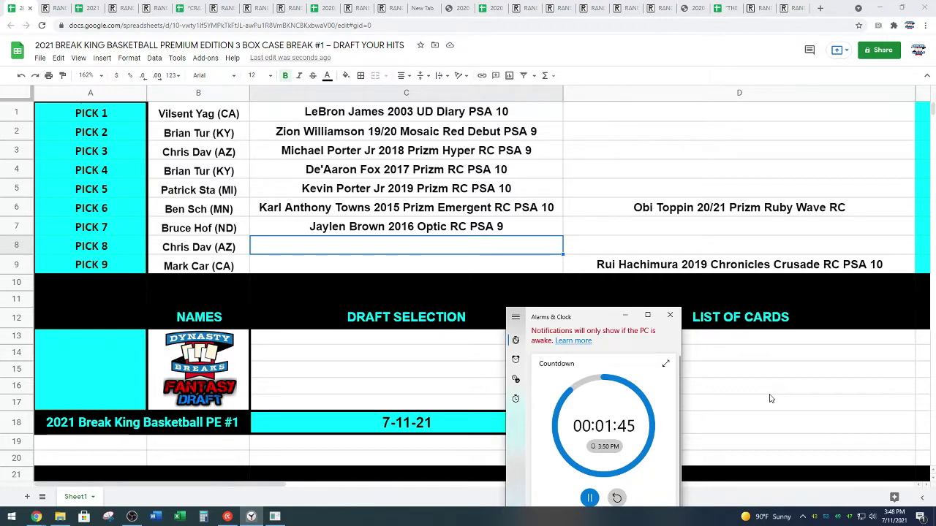
- Move "Rui Hachimura 2019 Chronicles Crusade RC PSA 10" from D9 to the Pick 8 draft selection in C8
{"action": "left_click", "coordinate": [786, 261]}
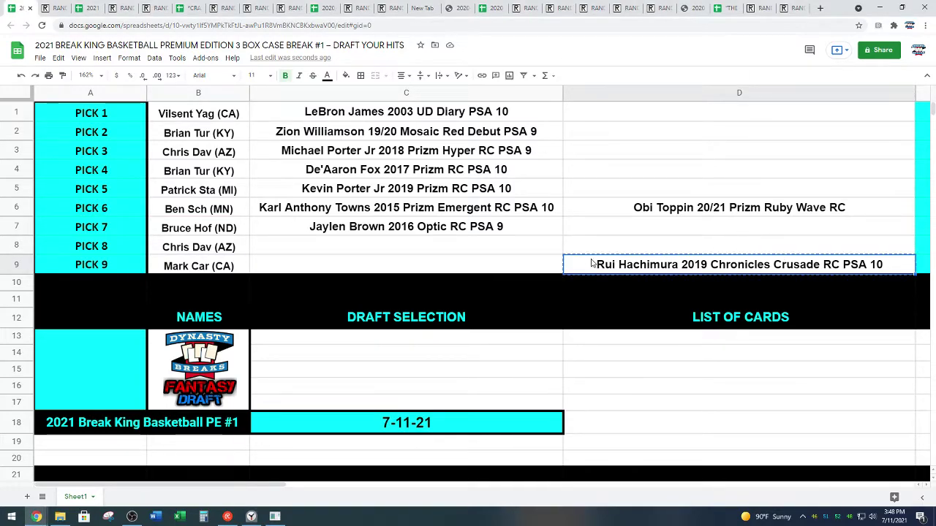
{"action": "key", "text": "ctrl+c"}
{"action": "left_click", "coordinate": [556, 249]}
{"action": "key", "text": "ctrl+v"}
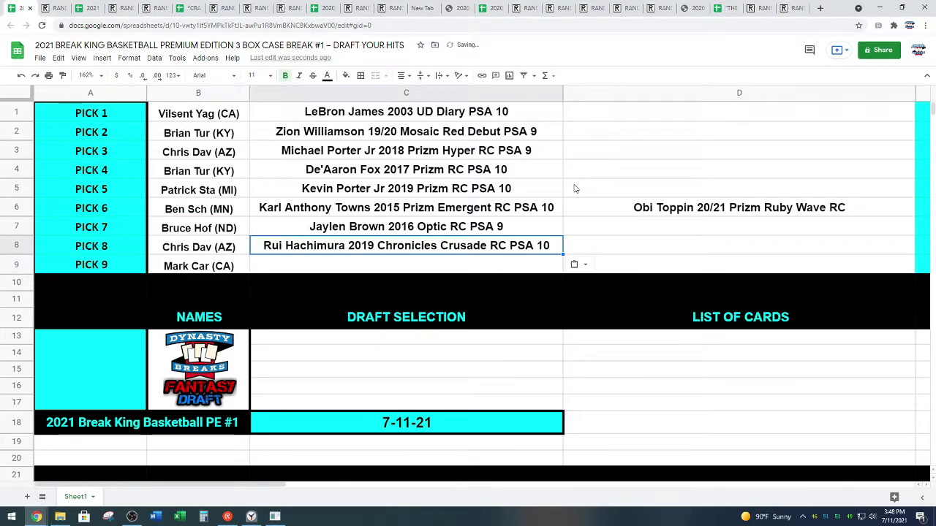
- Move the last card, "Obi Toppin 20/21 Prizm Ruby Wave RC", from D6 to the Pick 9 draft selection in C9
{"action": "left_click", "coordinate": [682, 210]}
{"action": "key", "text": "ctrl+x"}
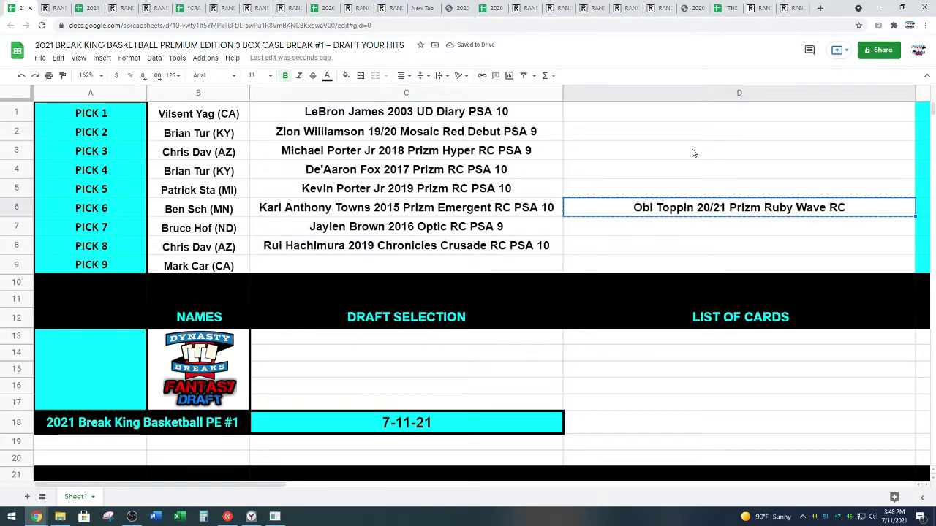
{"action": "left_click", "coordinate": [406, 266]}
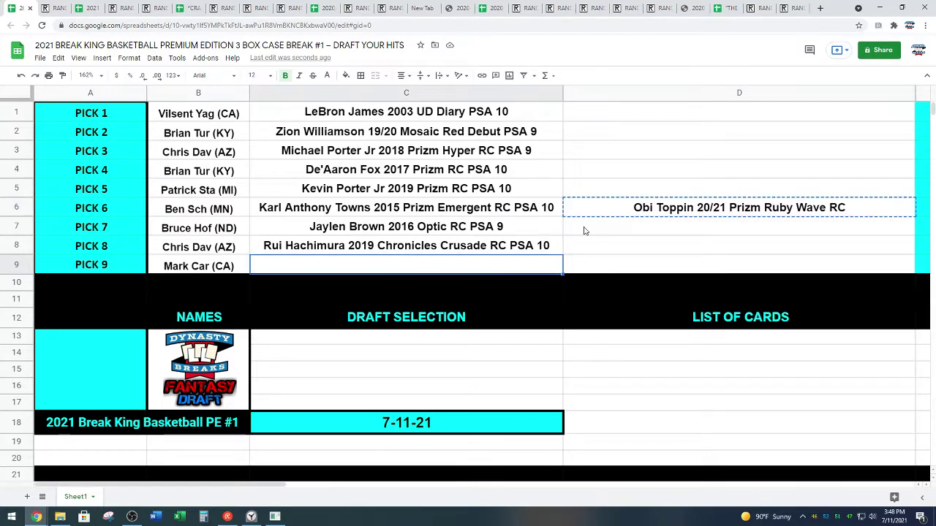
{"action": "key", "text": "ctrl+v"}
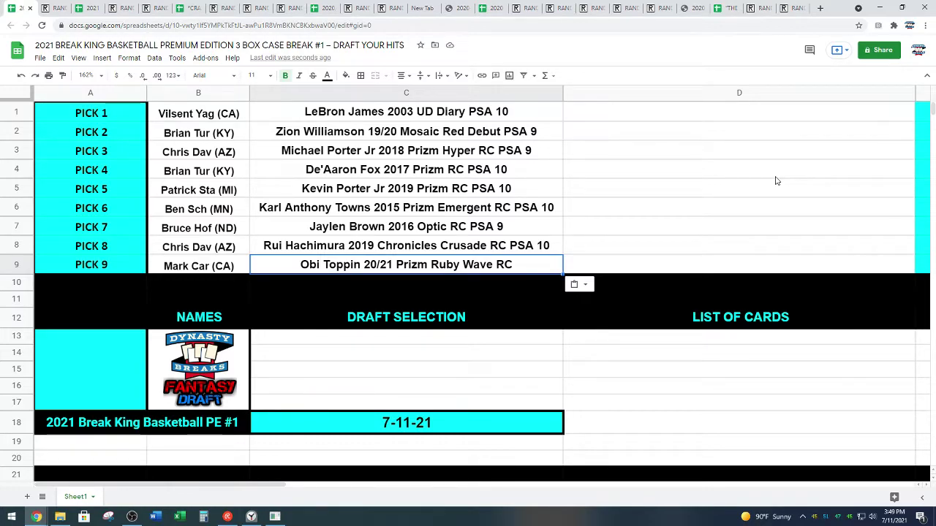
{"action": "left_click", "coordinate": [72, 288]}
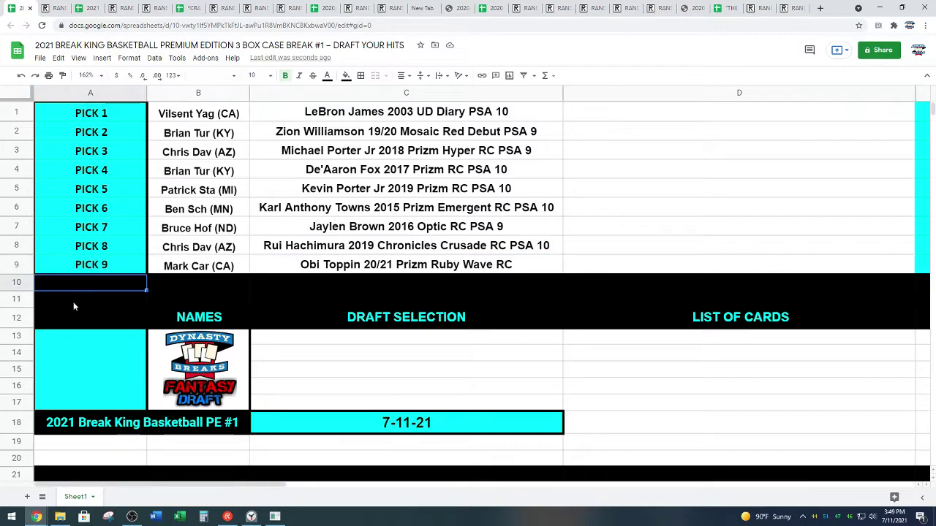